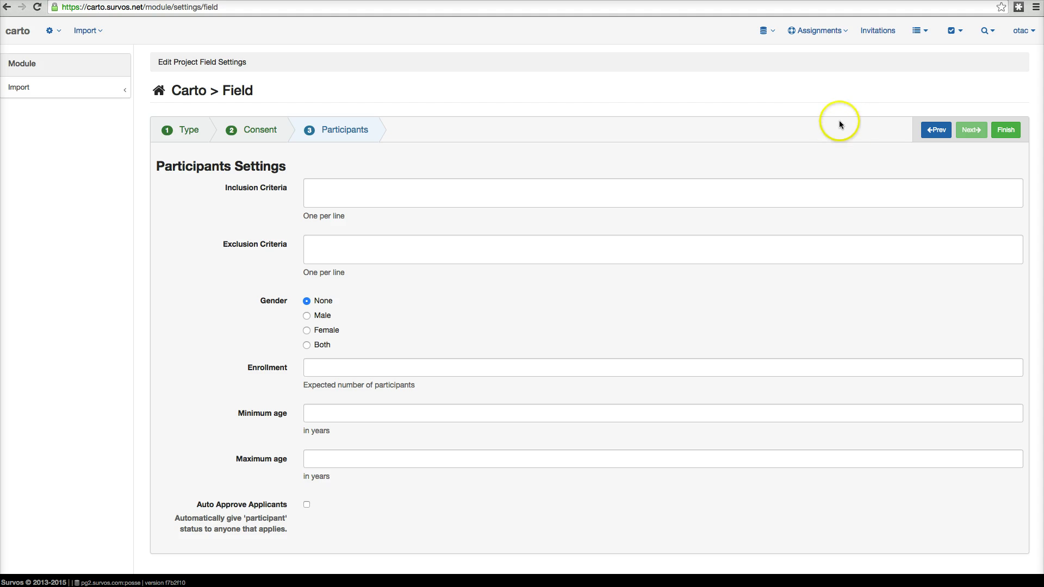
Step: Finish the Field module settings and start importing the store_assessment survey from the project's field Github surveys
left_click(1007, 131)
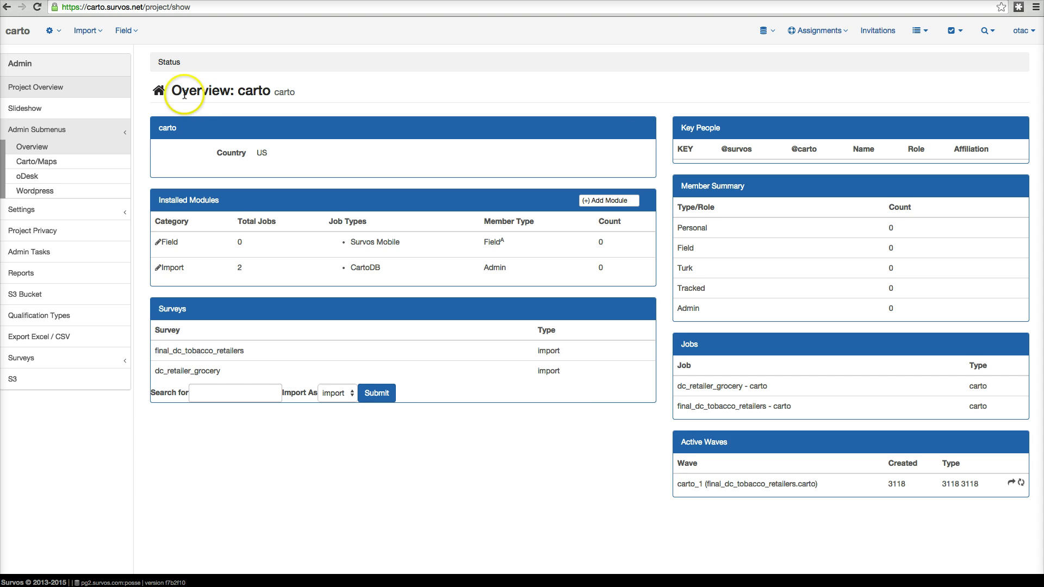
left_click(123, 31)
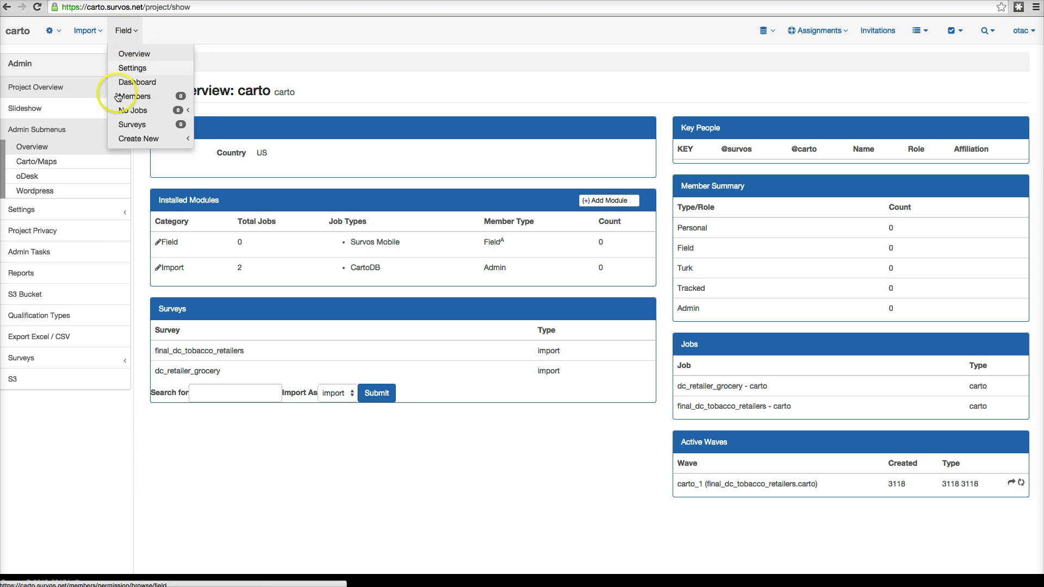
left_click(52, 357)
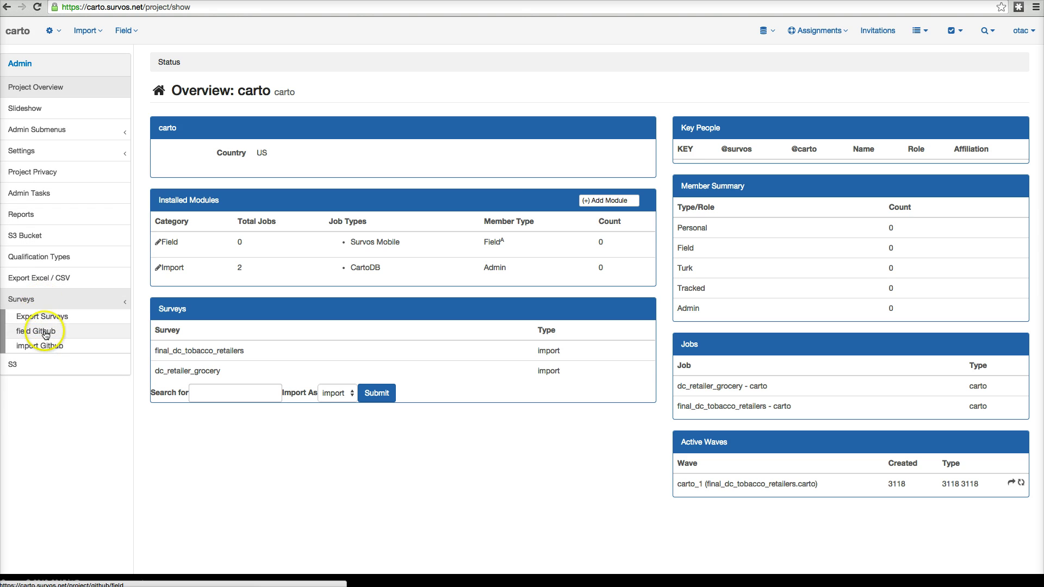
left_click(45, 333)
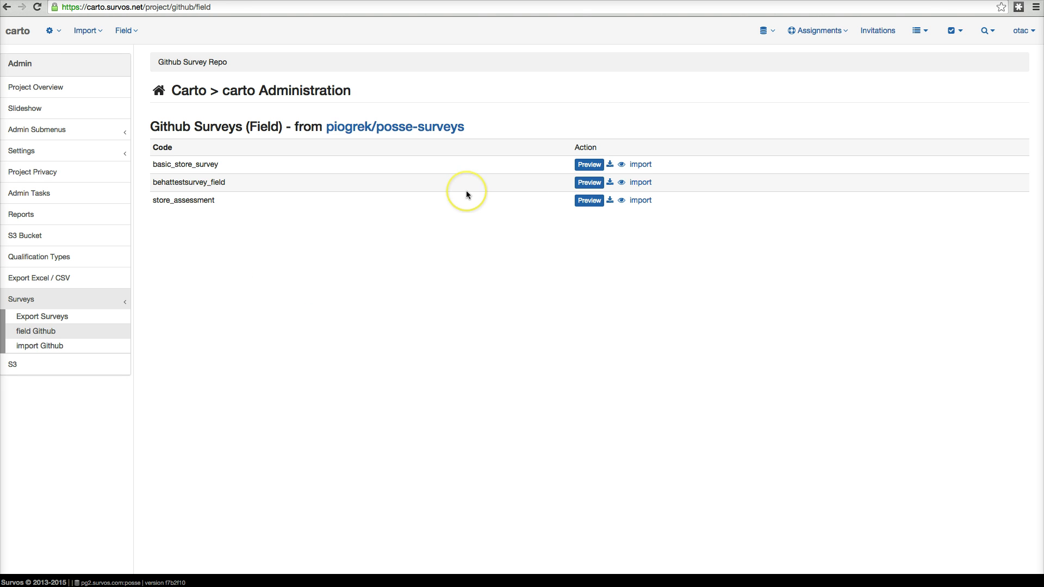
left_click(641, 201)
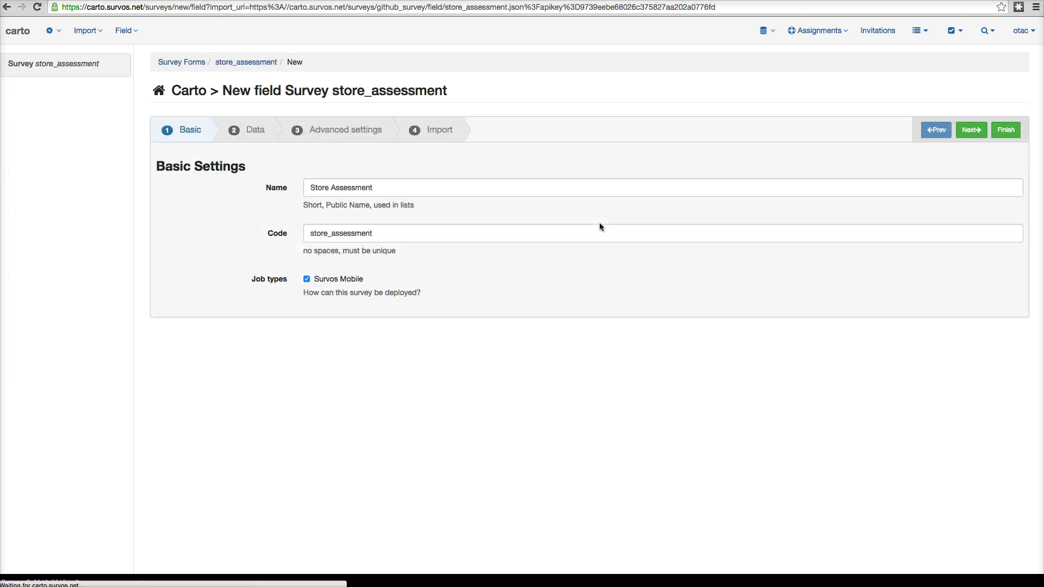
Step: Review the import, advanced and data settings of the store_assessment survey and create it
left_click(266, 186)
left_click(432, 127)
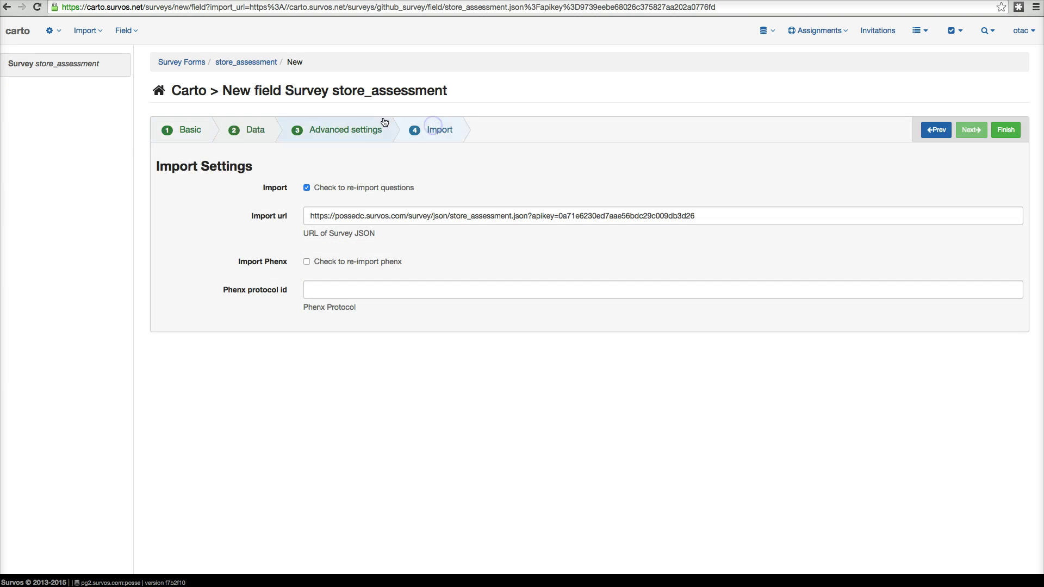
left_click(306, 134)
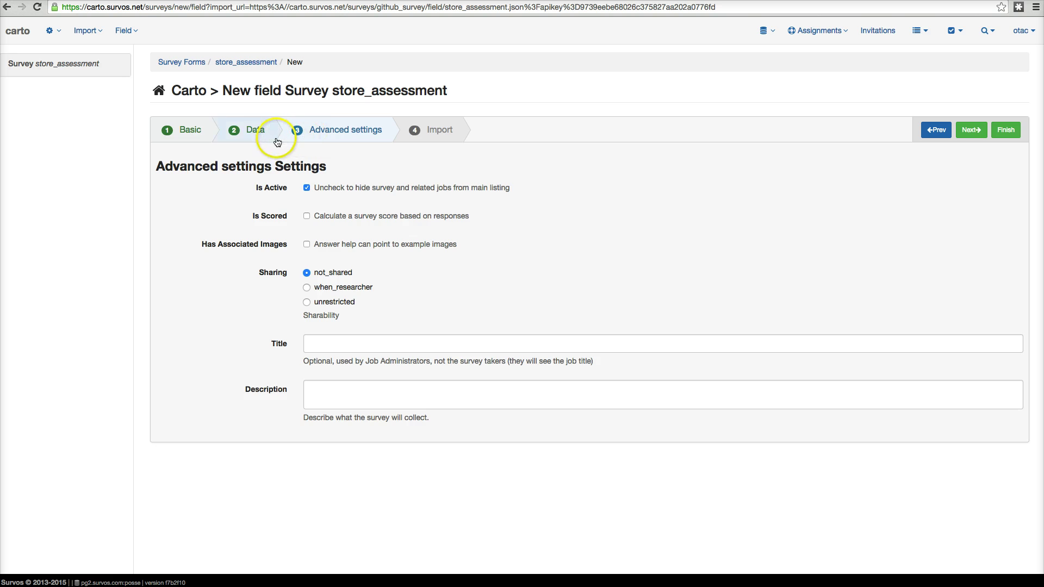
left_click(252, 138)
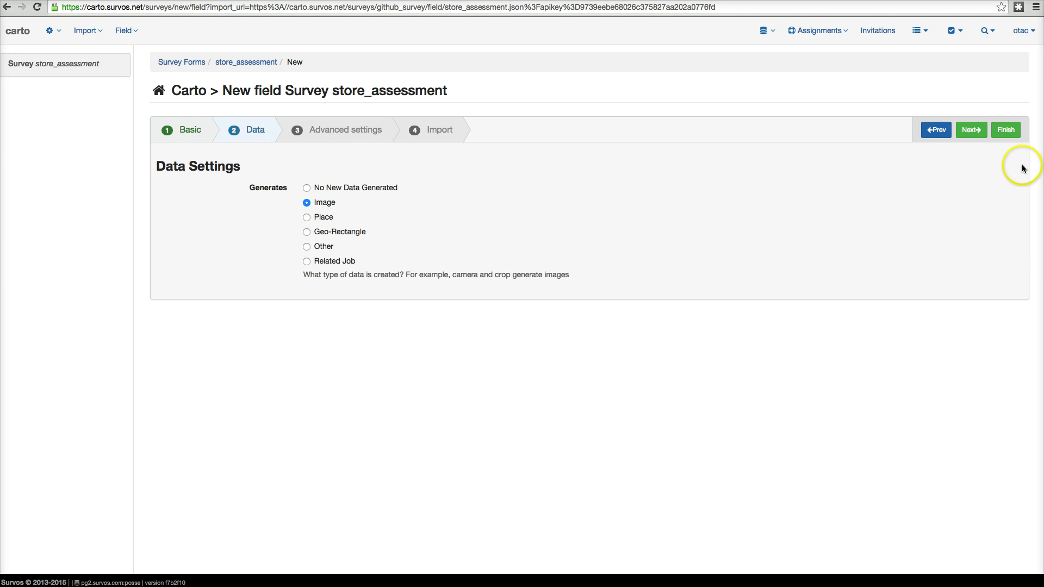
left_click(1001, 128)
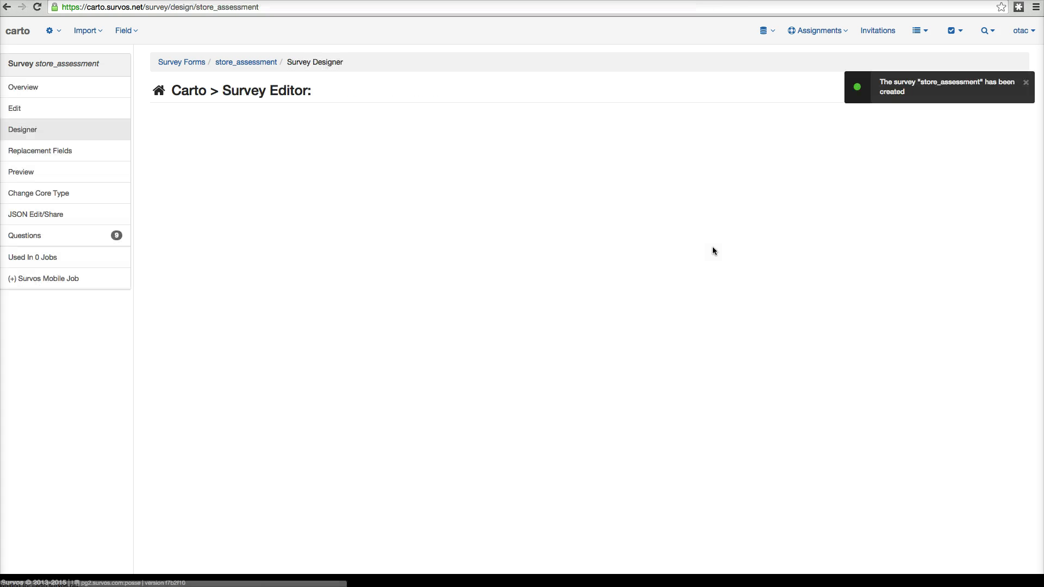
left_click(714, 255)
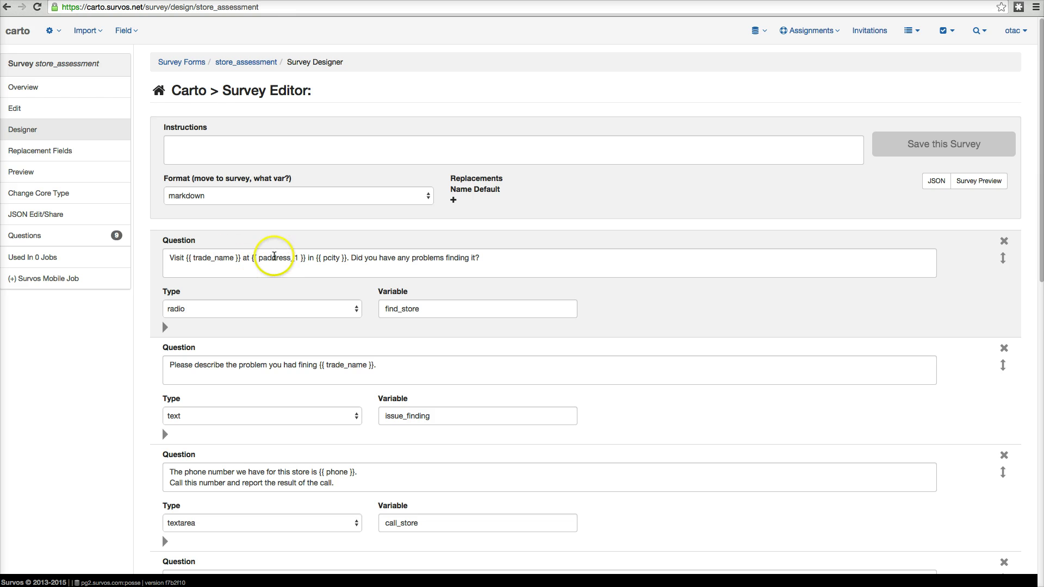
left_click(325, 258)
type("p")
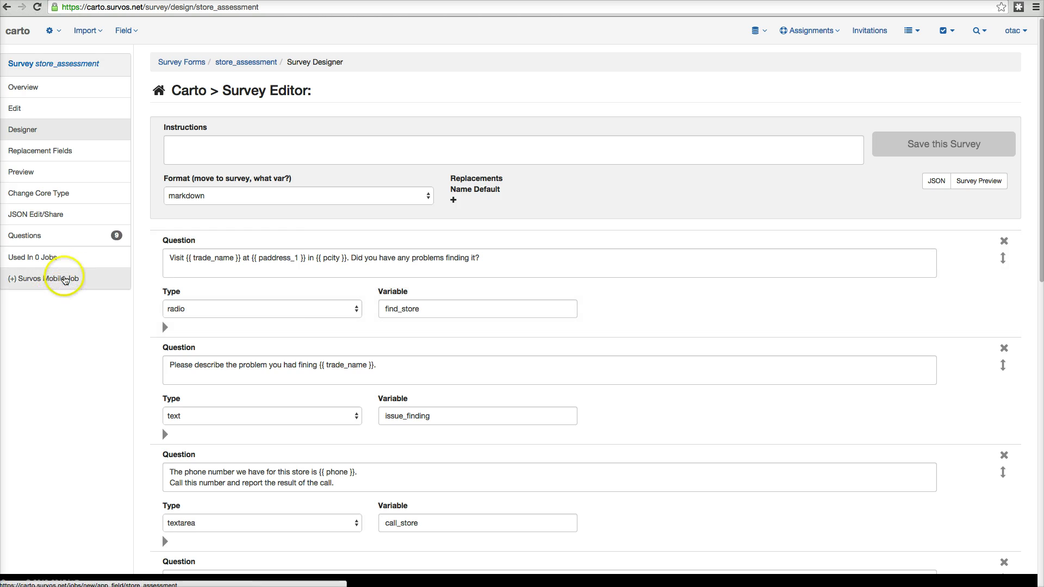
Step: Start a new Survos Mobile job for the survey and use final_dc_tobacco_retailers - carto as its place data source
left_click(64, 279)
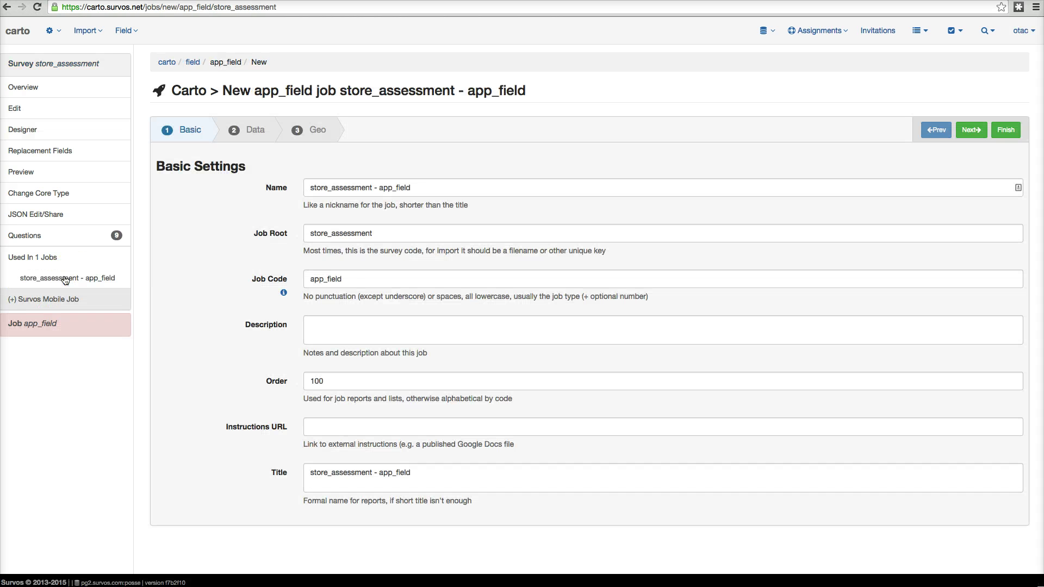
left_click(254, 130)
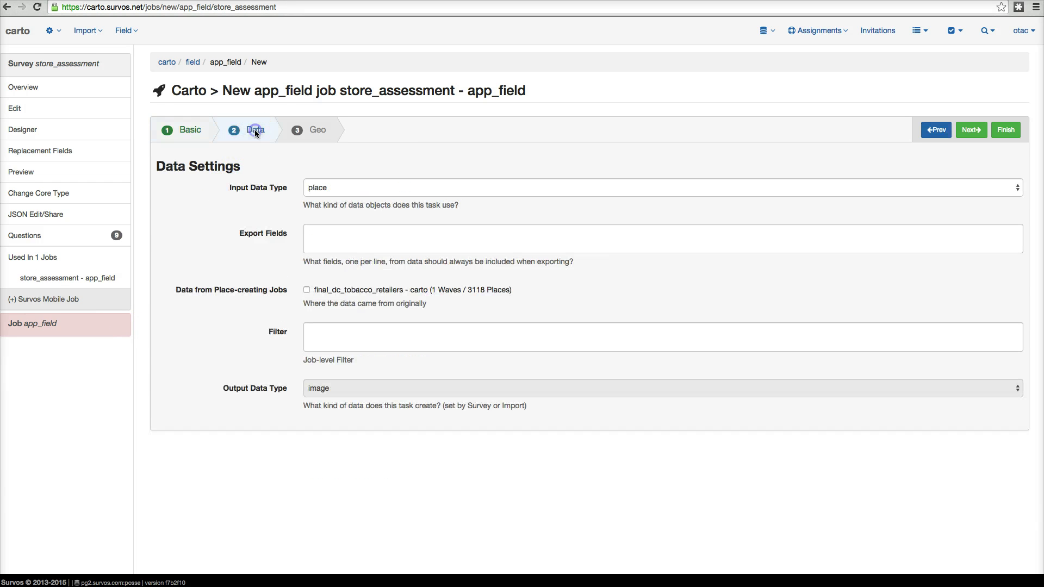
left_click(312, 296)
left_click(316, 292)
Step: Enable the Wave Routing Service in the job's geo settings, recheck its basic settings and create the job
left_click(317, 130)
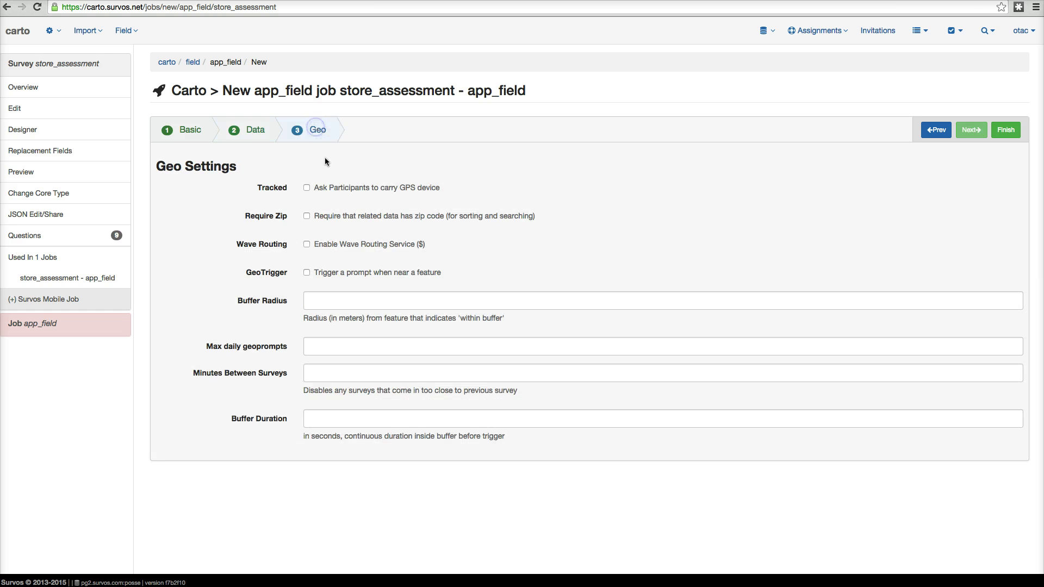
left_click(349, 190)
left_click(336, 217)
left_click(344, 243)
left_click(372, 221)
left_click(173, 133)
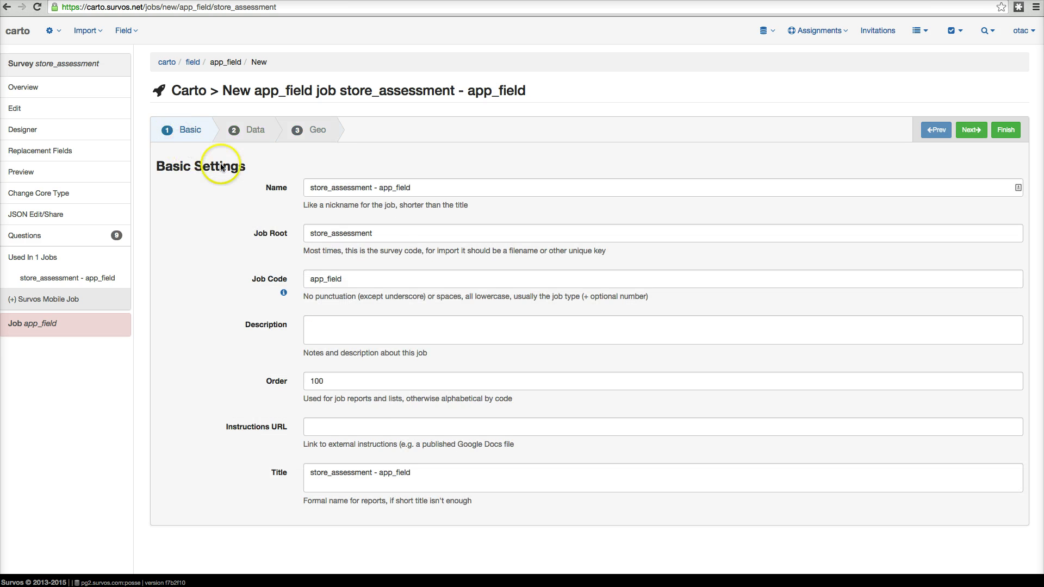
left_click(1005, 130)
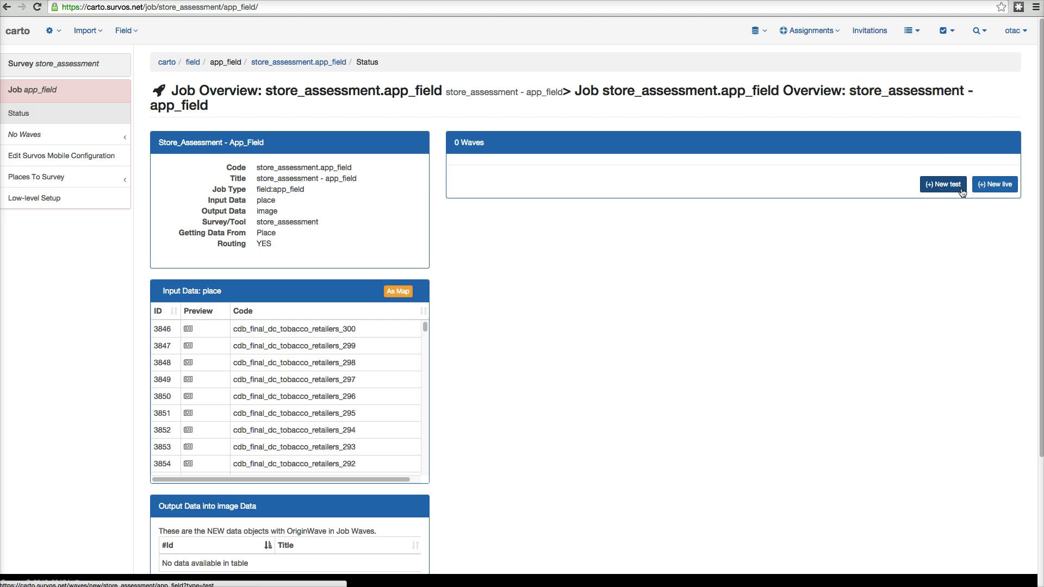
Step: Start a new live wave for the job and review its enrollment and automation settings
left_click(982, 185)
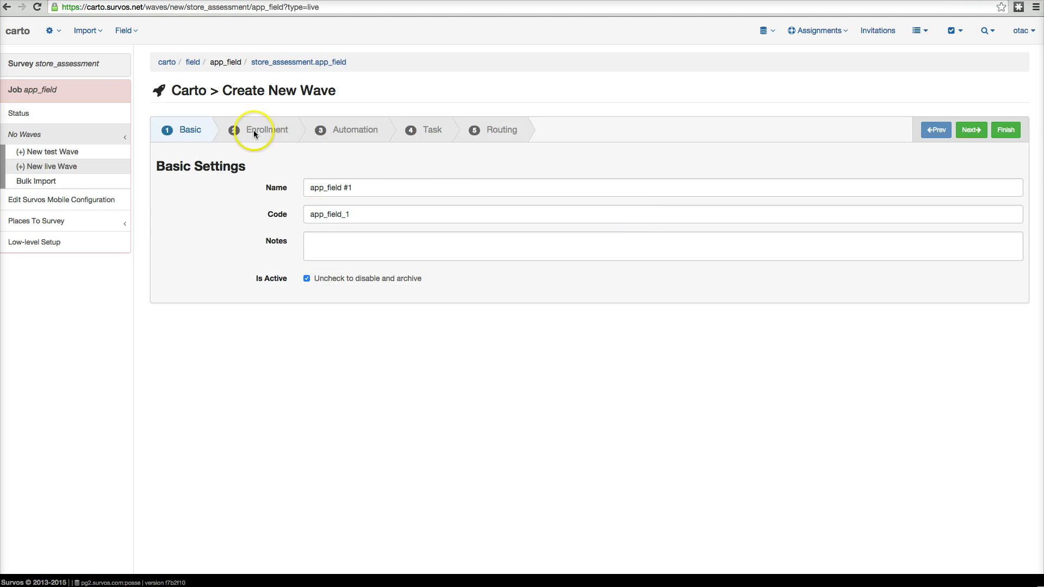
left_click(256, 130)
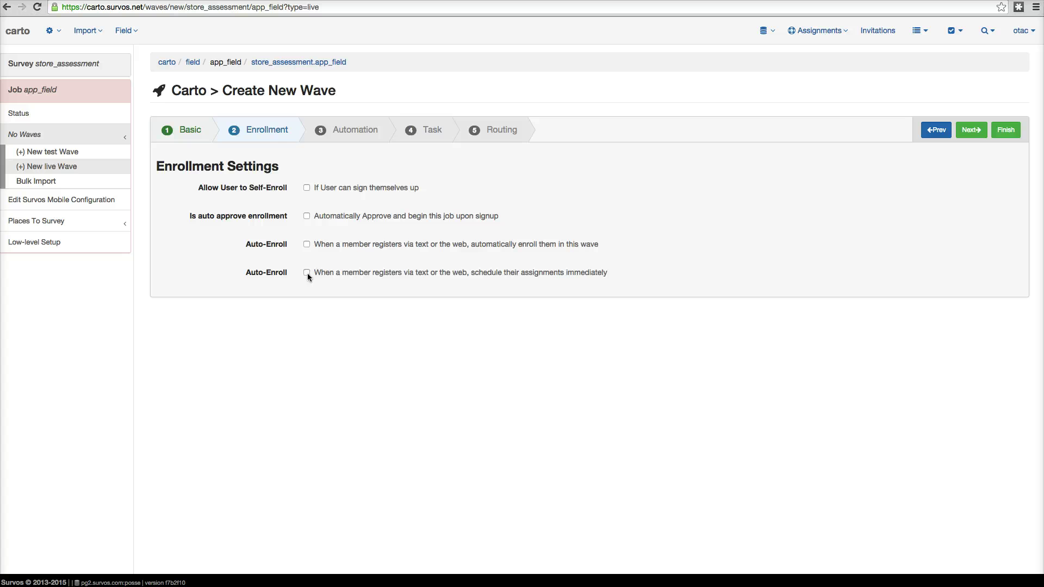
left_click(354, 132)
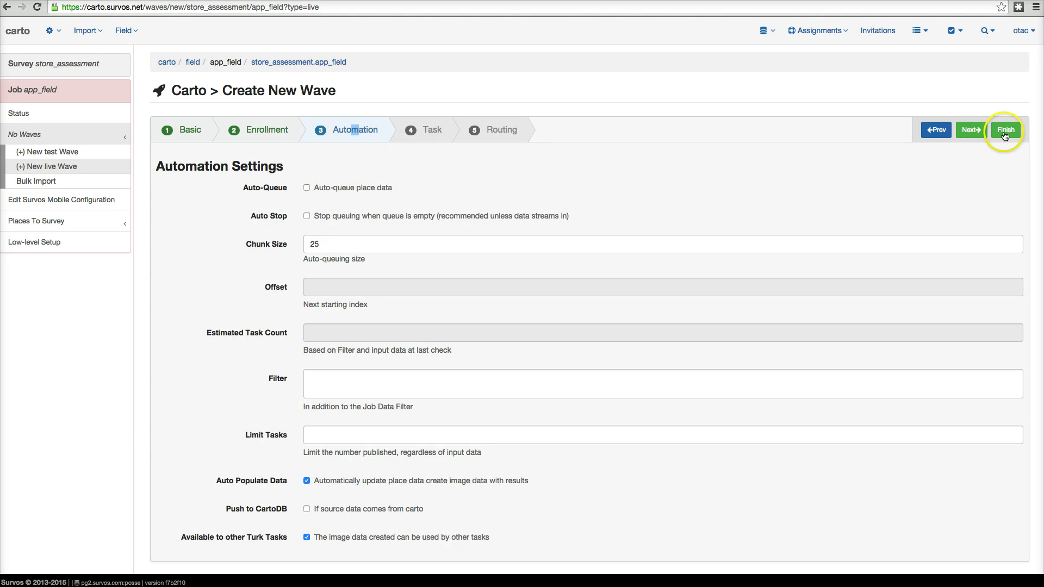
Step: Set the wave's task title to {{ trade_name }}
left_click(412, 129)
left_click(332, 188)
double_click(333, 188)
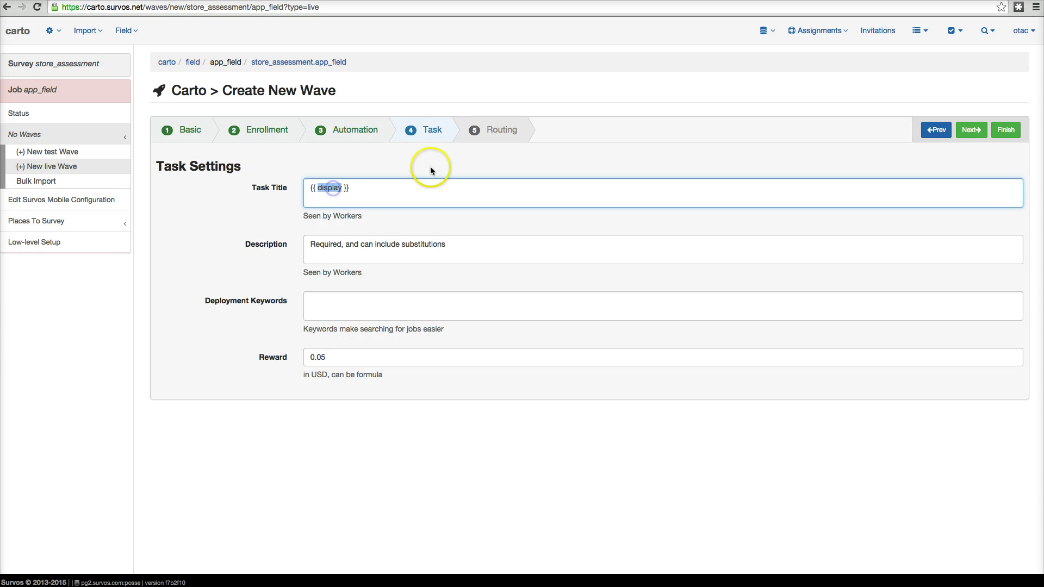
type("tad")
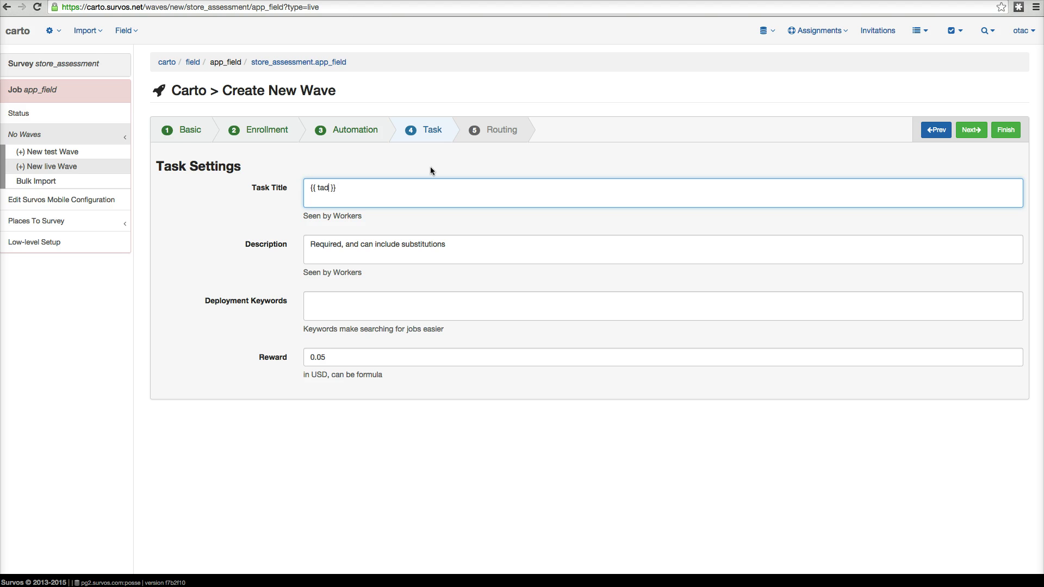
key("BackSpace")
key("BackSpace")
type("rade_name")
key("Tab")
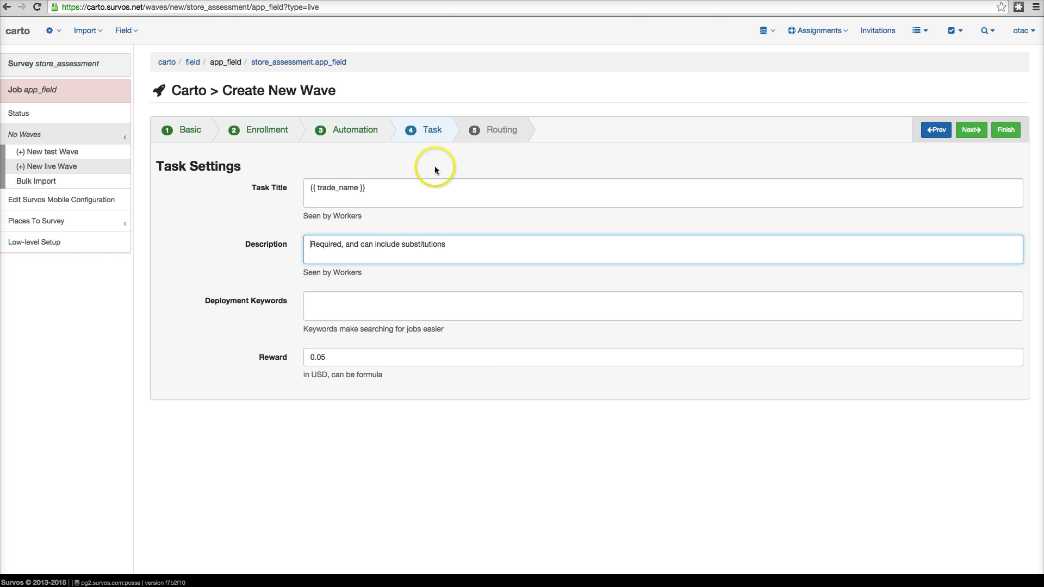
Step: Set the task description to {{ paddress_1 }} {{ pzip }} and the reward to 5.00 USD
triple_click(443, 243)
left_click(247, 223)
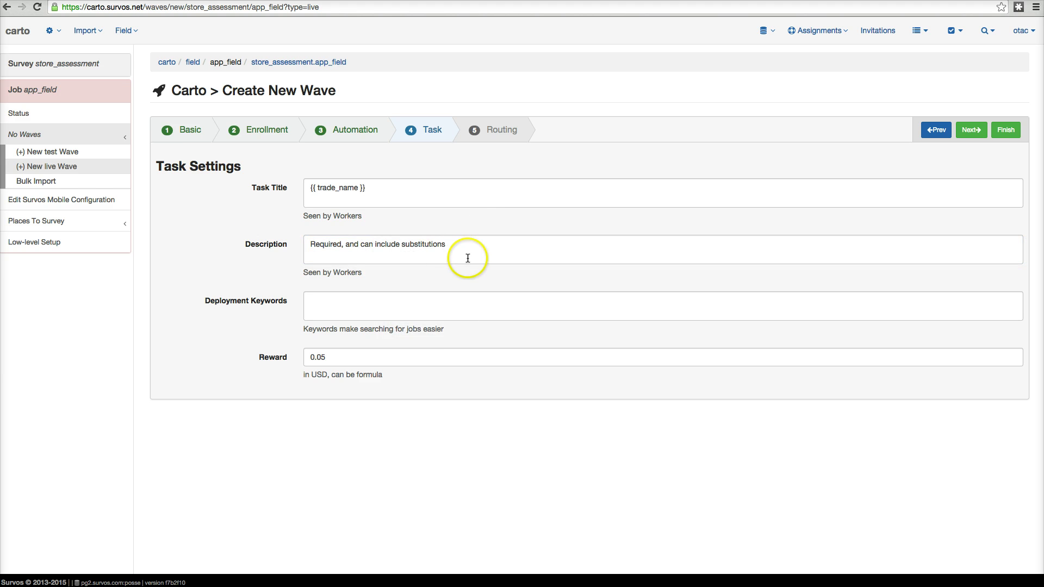
triple_click(409, 244)
type("{{ paddress_1 }} {{ pzip")
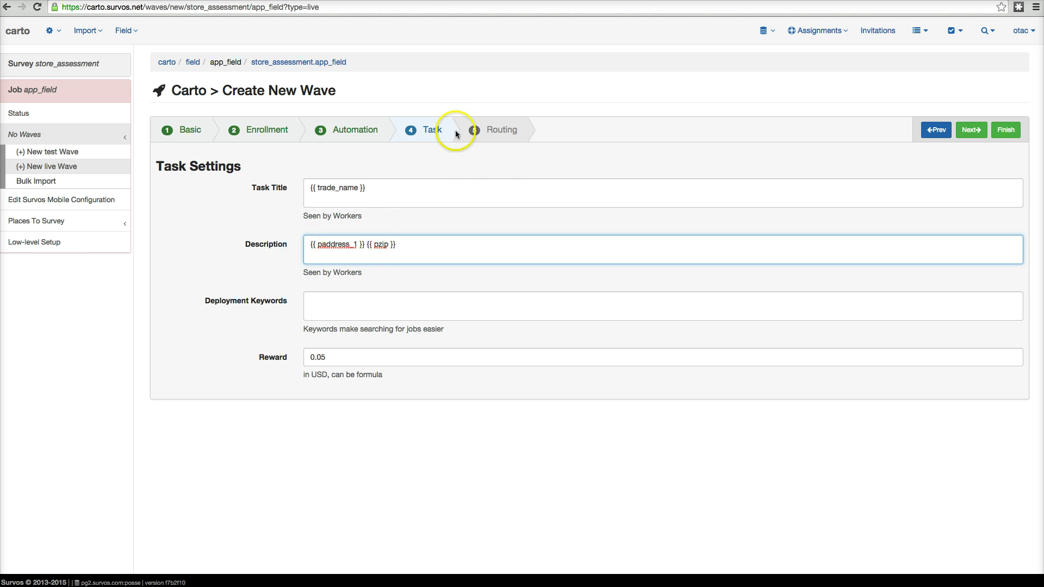
left_click(276, 345)
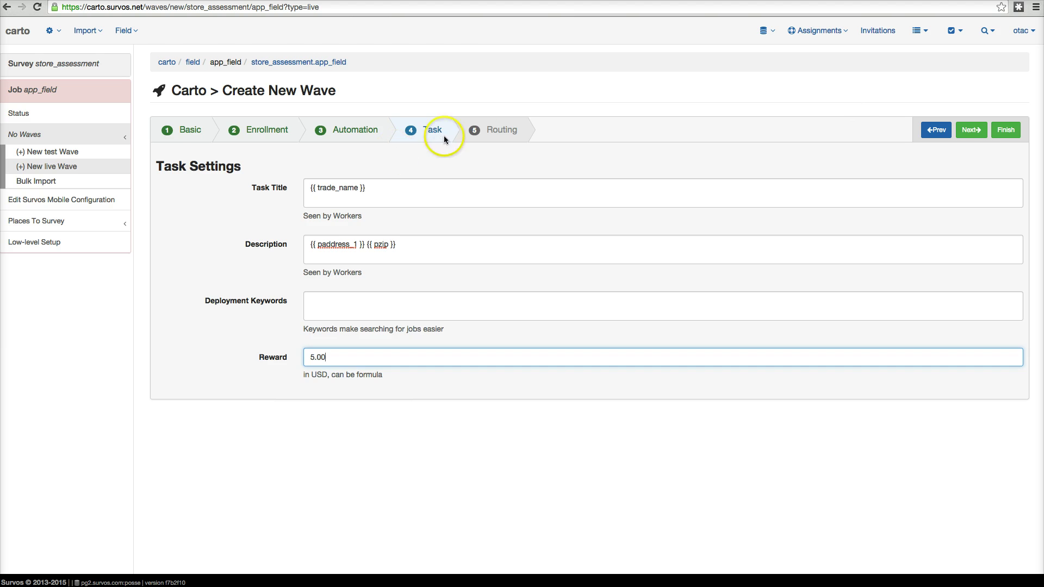
Step: Set the wave's routing to 60 cents/mile and 4 minutes/task with route points included, and create the wave
left_click(485, 138)
left_click(343, 216)
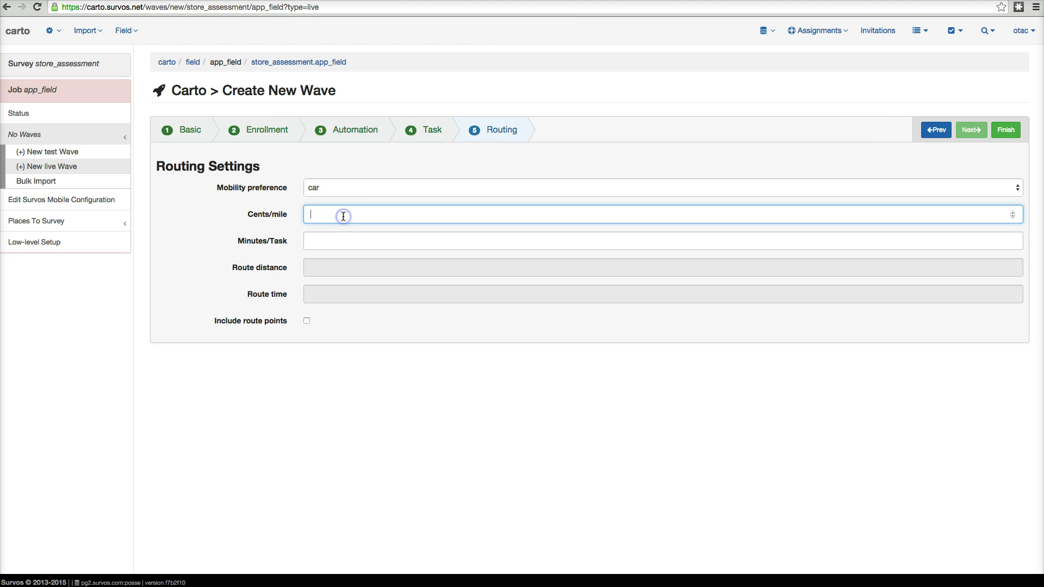
key("Tab")
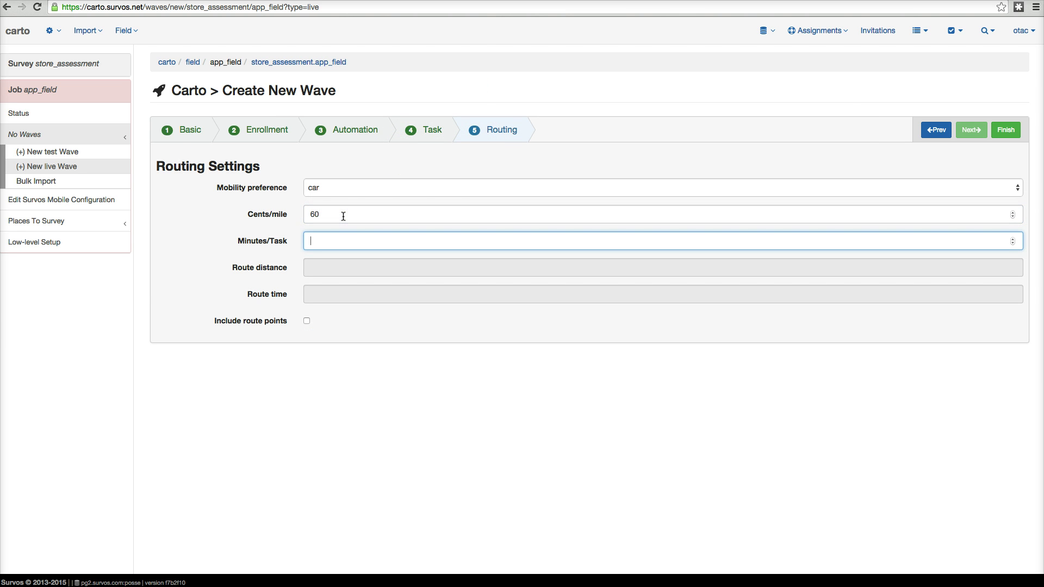
key("Tab")
key("space")
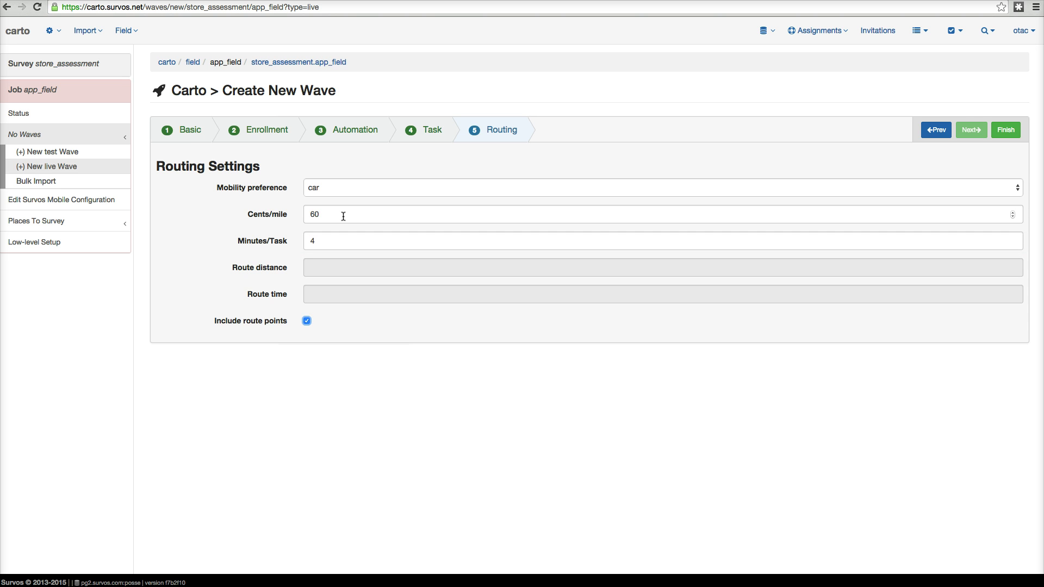
left_click(1012, 134)
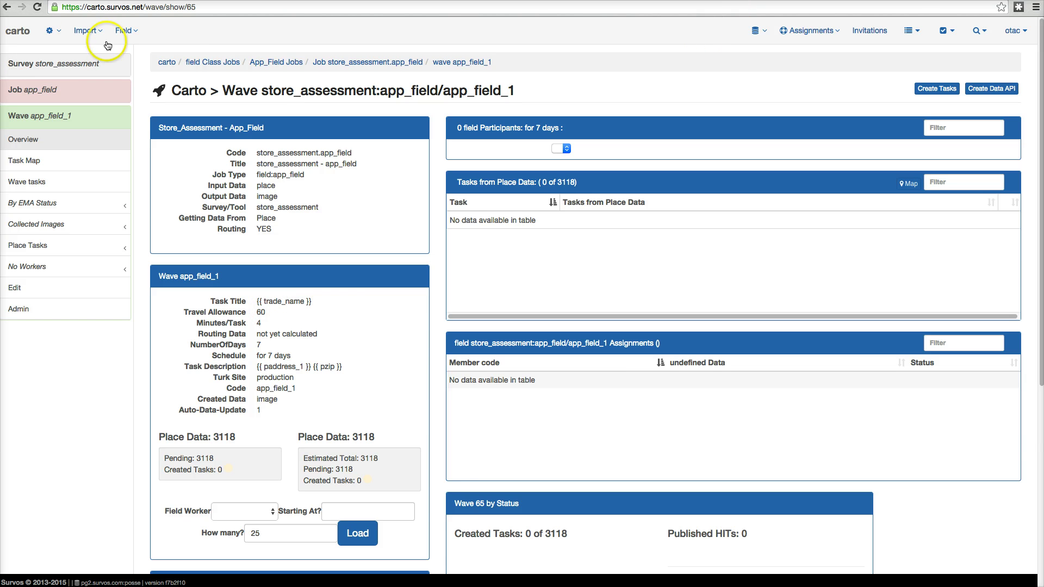
Step: Go to recruiting for the project's field members and quick-register the fourth listed user as a field member
left_click(125, 31)
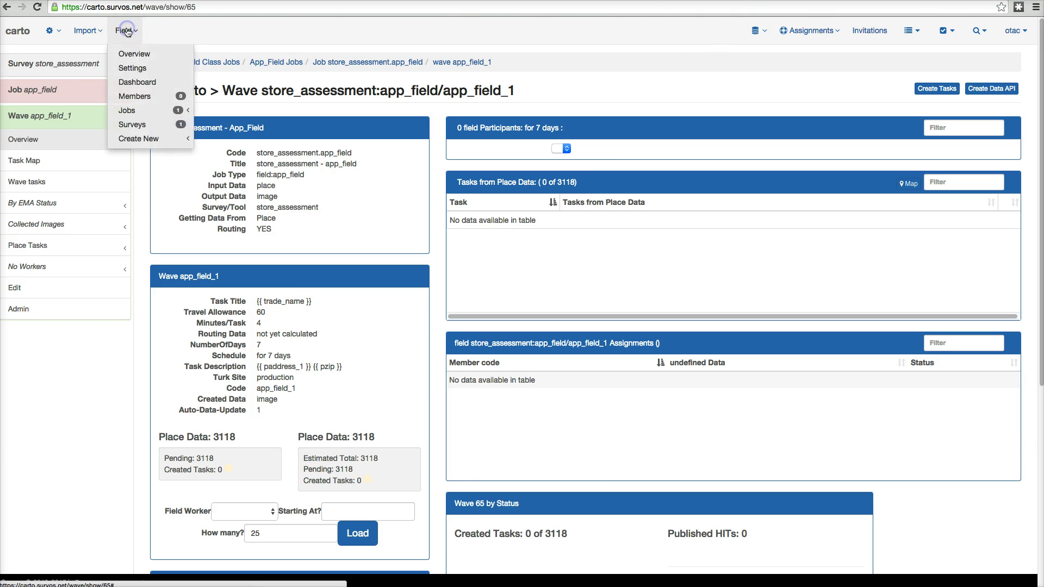
left_click(125, 31)
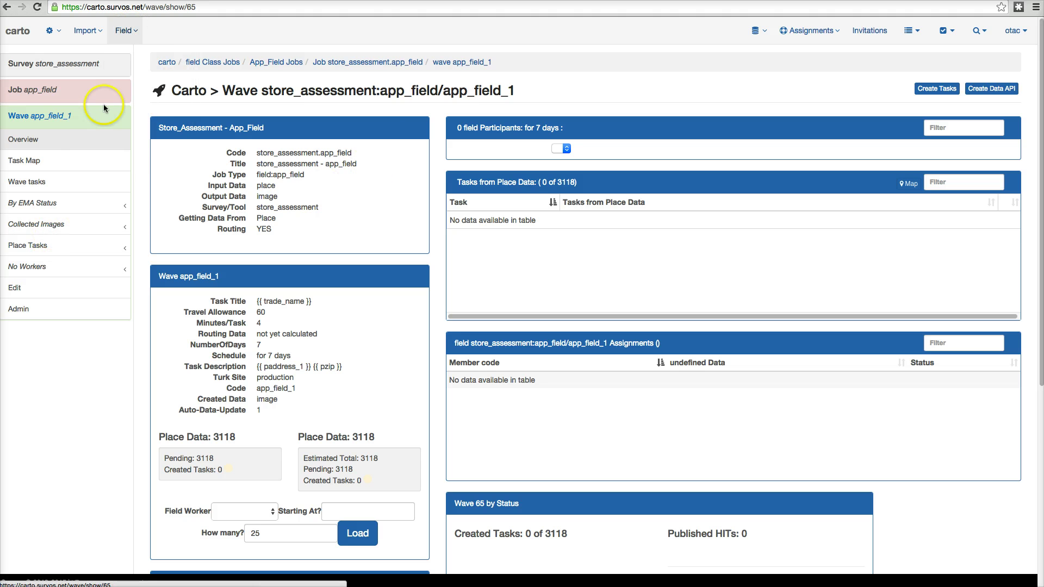
left_click(125, 31)
left_click(141, 96)
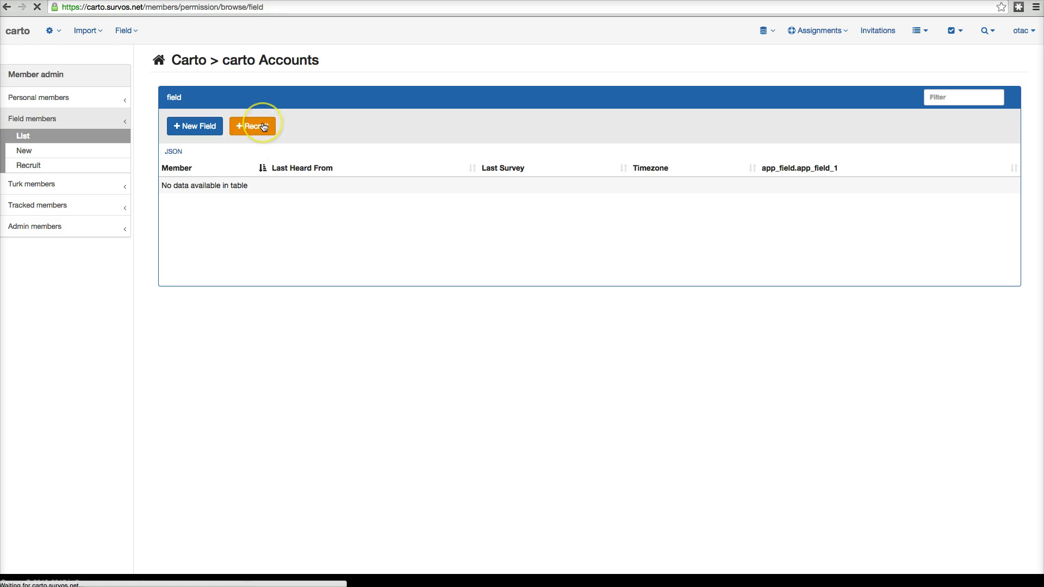
left_click(262, 127)
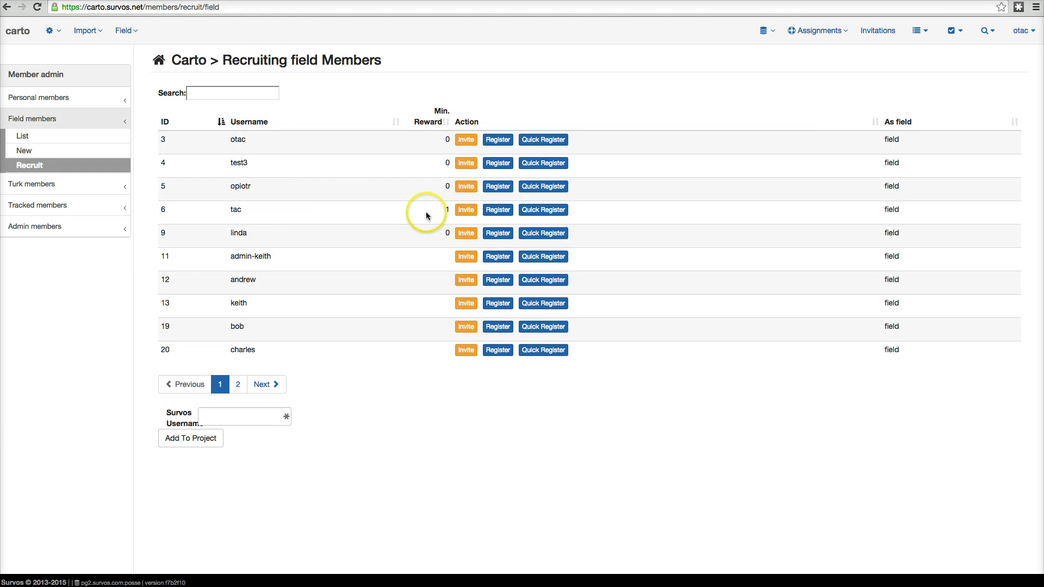
left_click(546, 211)
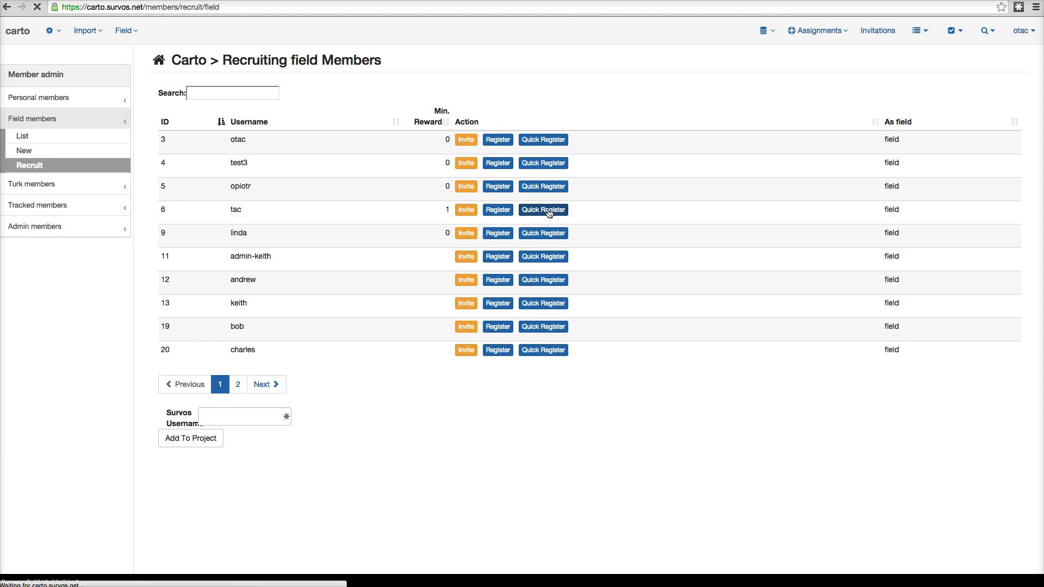
left_click(542, 211)
left_click(625, 221)
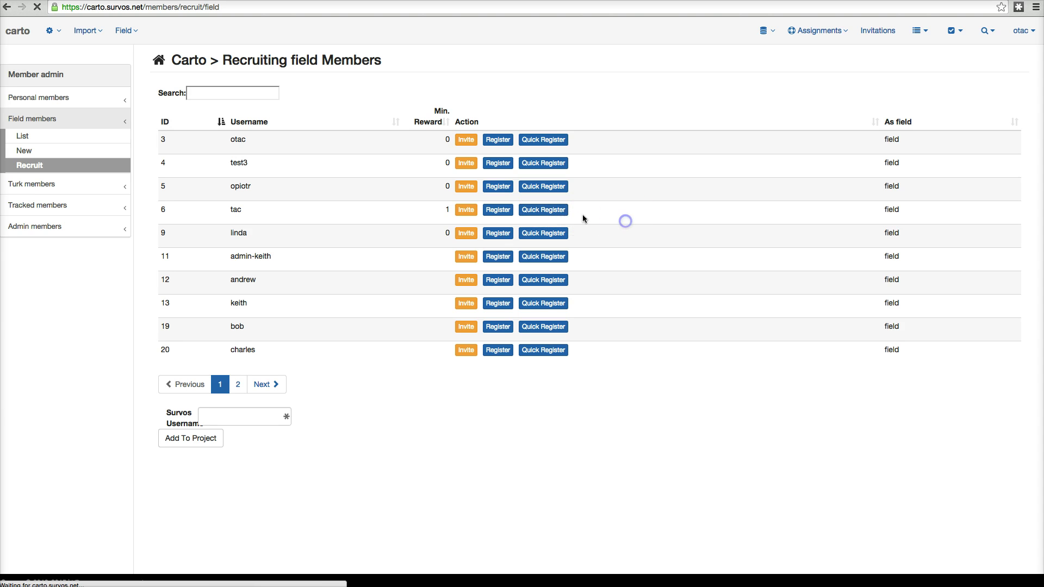
Step: Finish quick-registering the fourth listed user, and quick-register the seventh user in the refreshed recruiting list as a field member
left_click(546, 210)
left_click(631, 207)
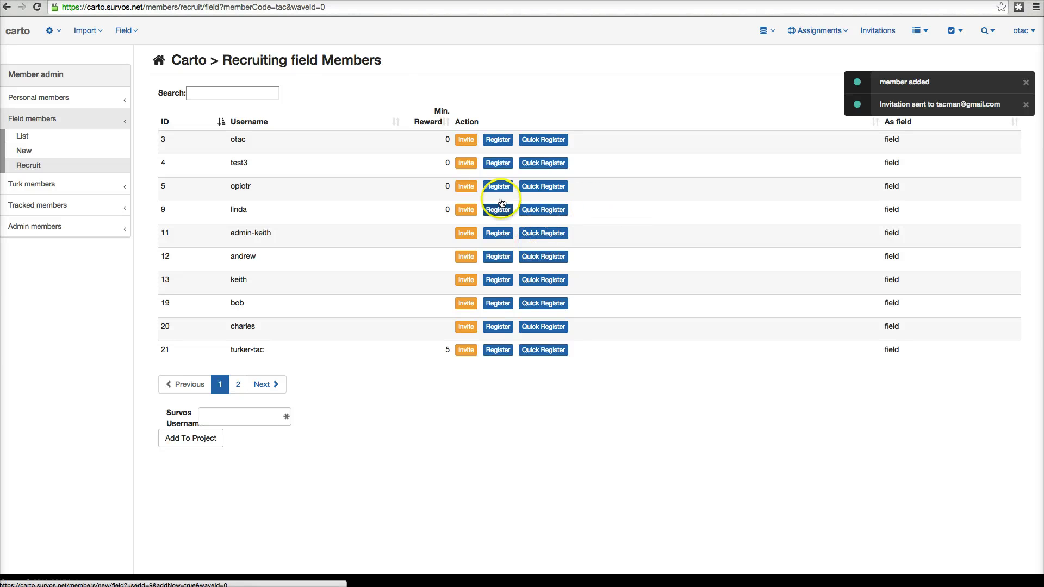
left_click(543, 279)
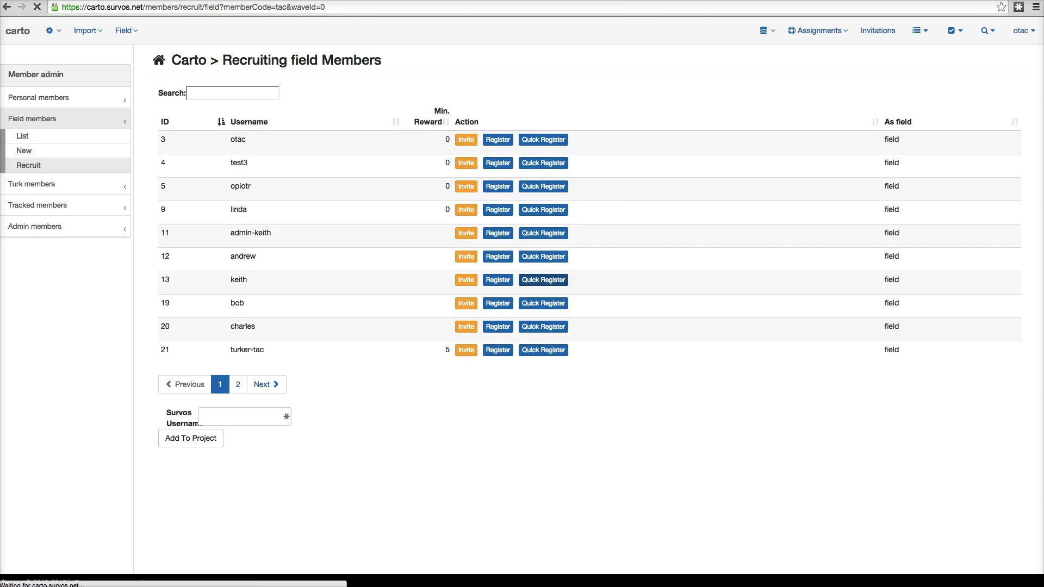
Step: Return to the overview of wave app_field_1, reload it, and check its Field Candidates list
left_click(7, 7)
left_click(7, 7)
left_click(7, 7)
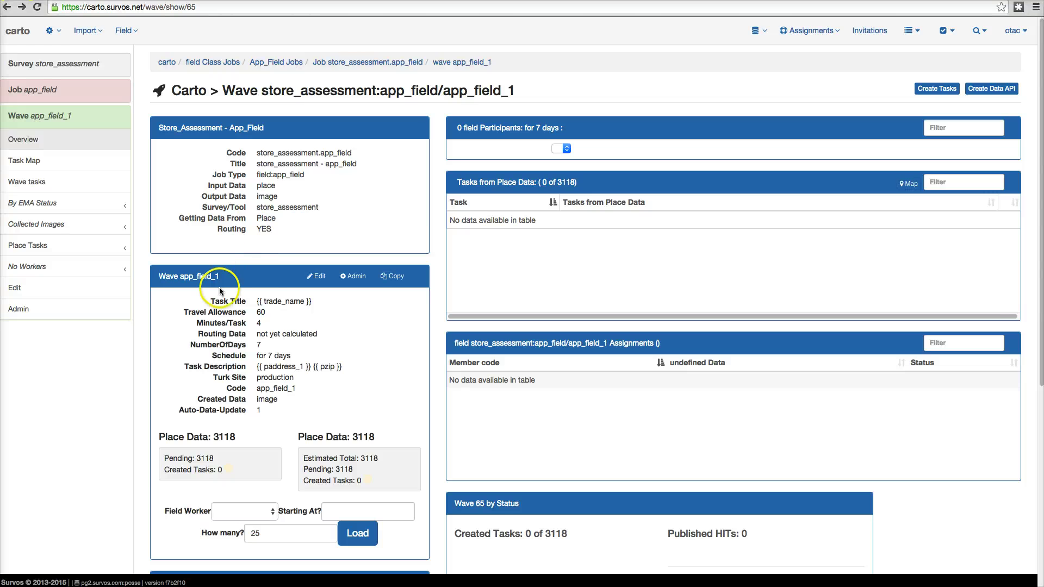
left_click(37, 7)
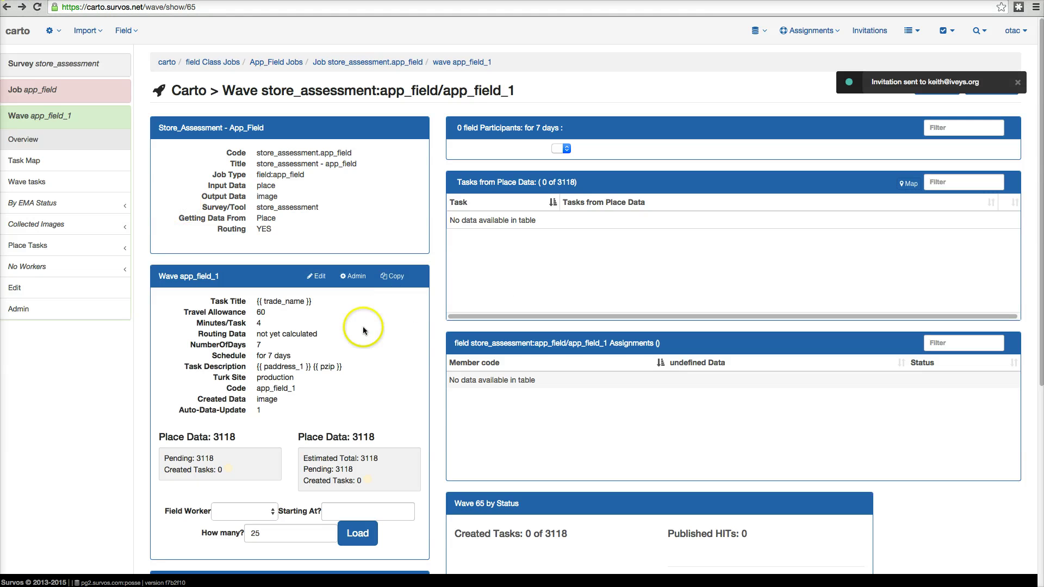
scroll(100, 342, "down", 4)
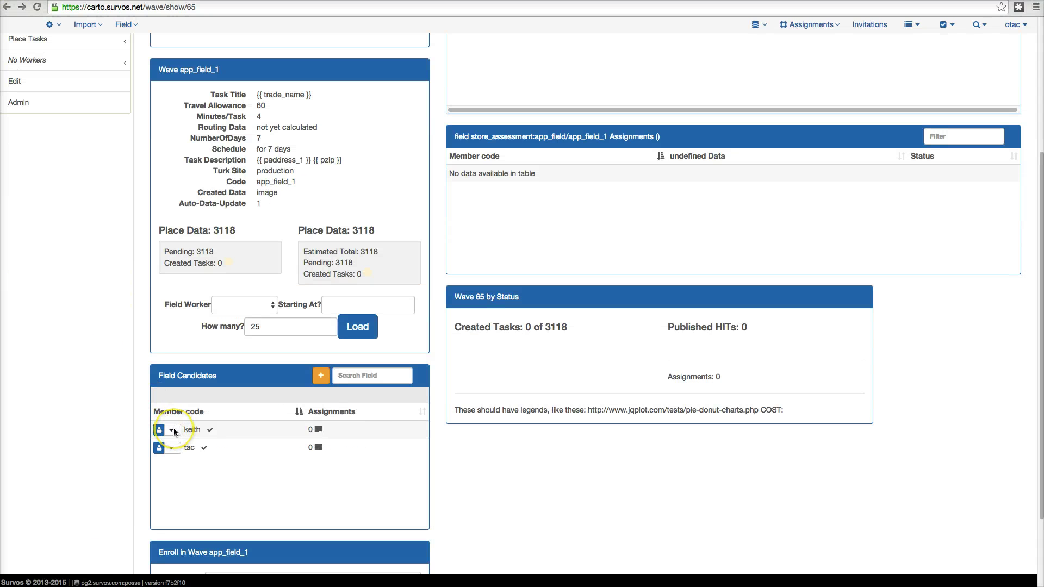
scroll(99, 327, "up", 1)
scroll(98, 327, "down", 3)
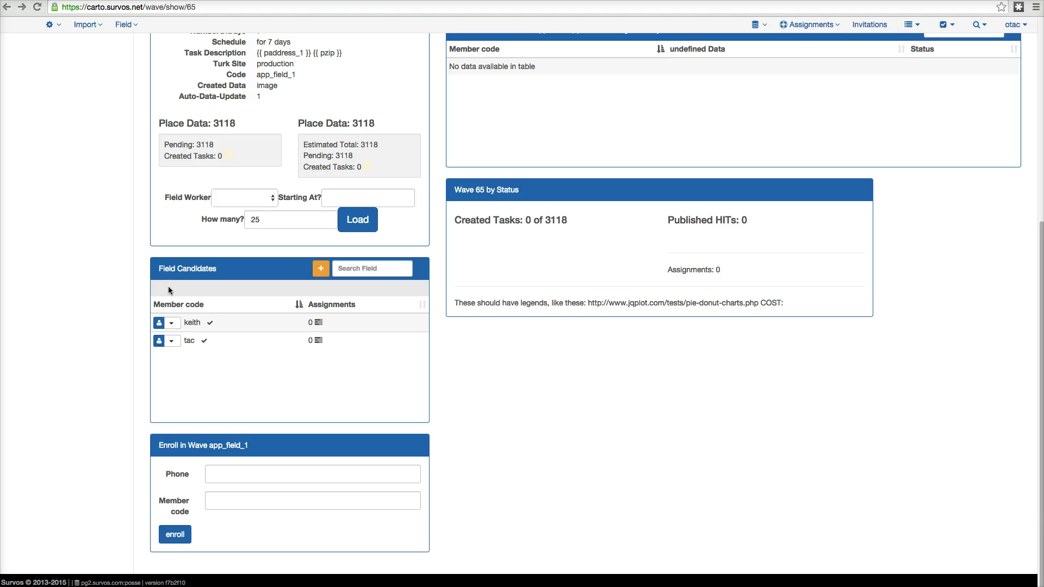
Step: Load 4 tasks for the first listed field worker in wave app_field_1, starting at 0
left_click(245, 204)
left_click(247, 203)
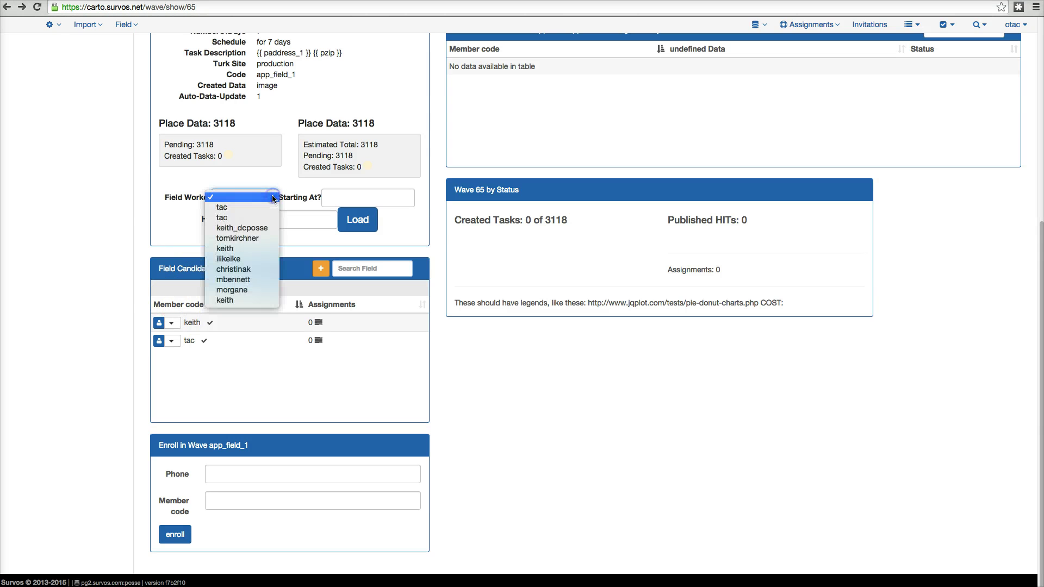
left_click(241, 208)
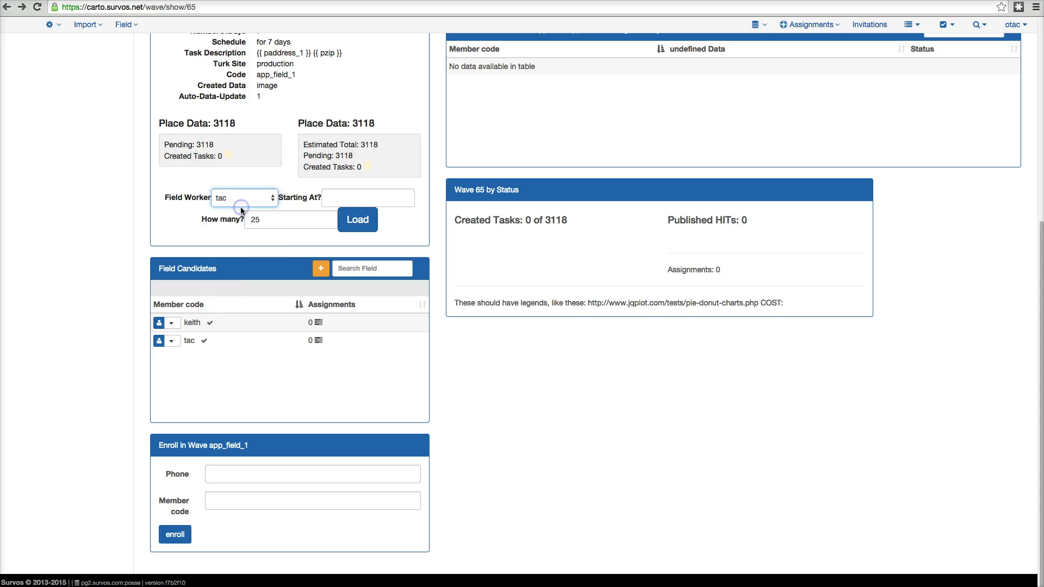
left_click(346, 200)
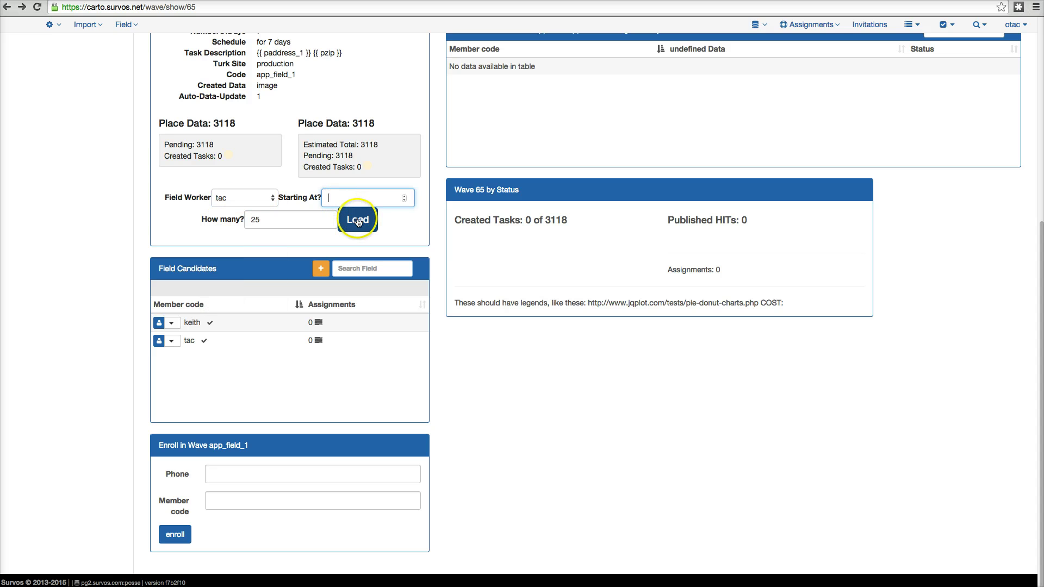
double_click(245, 220)
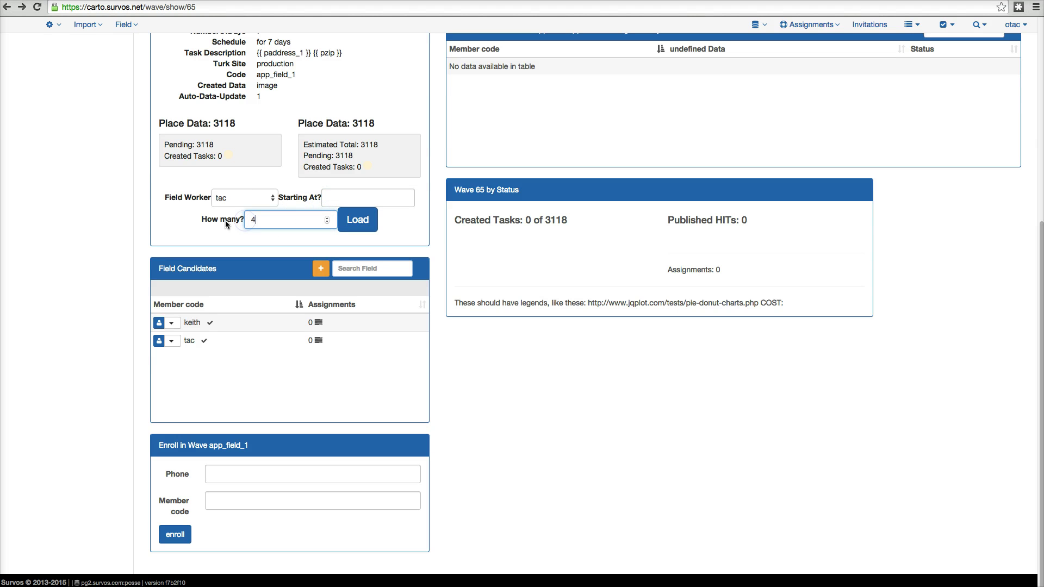
type("4")
left_click(355, 219)
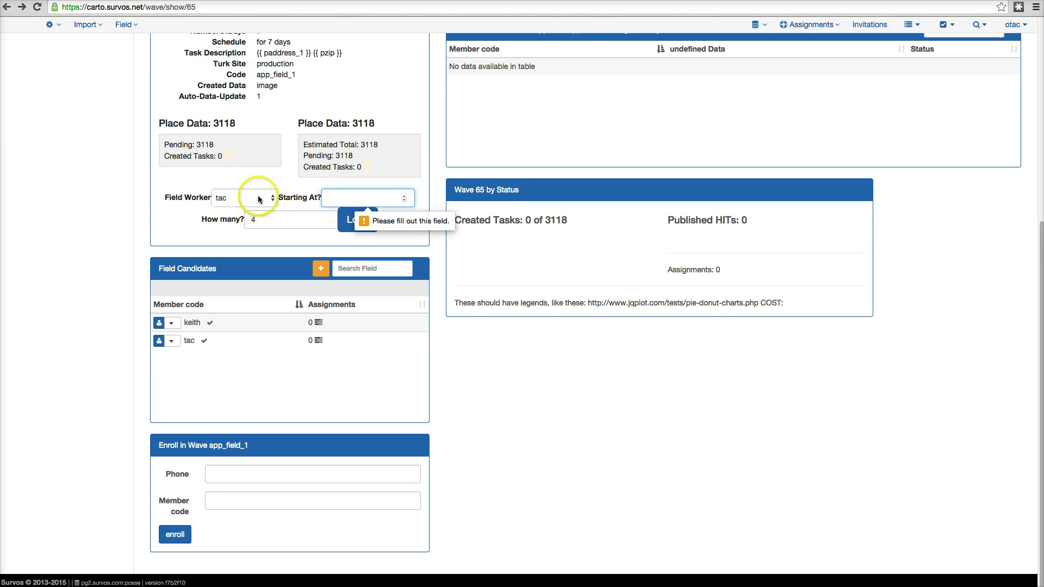
left_click(340, 197)
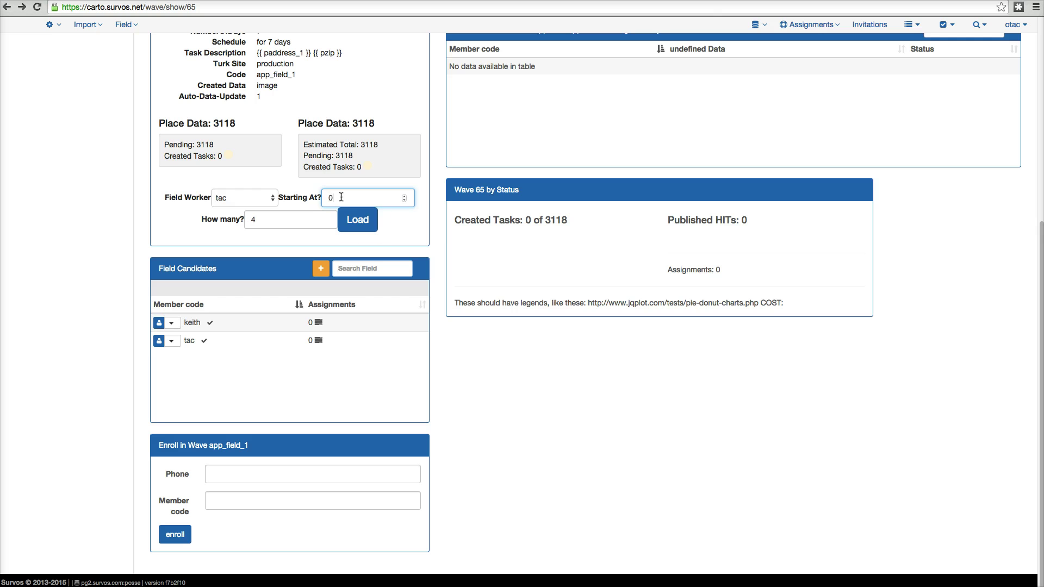
type("0")
left_click(366, 222)
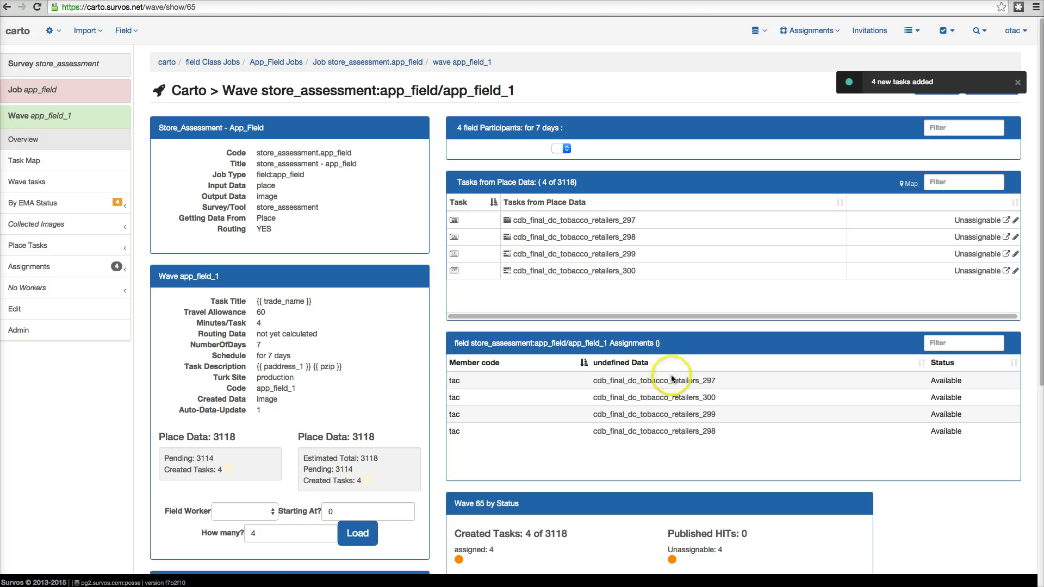
Step: Load 4 tasks for the seventh listed field worker, starting at 4
mouse_move(325, 375)
left_click(272, 511)
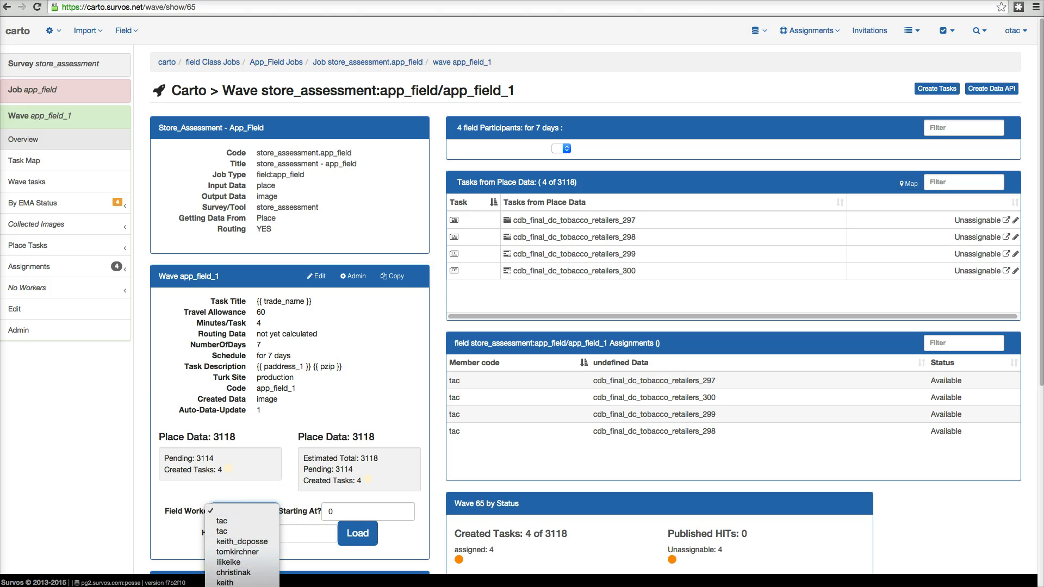
left_click(226, 583)
left_click(352, 514)
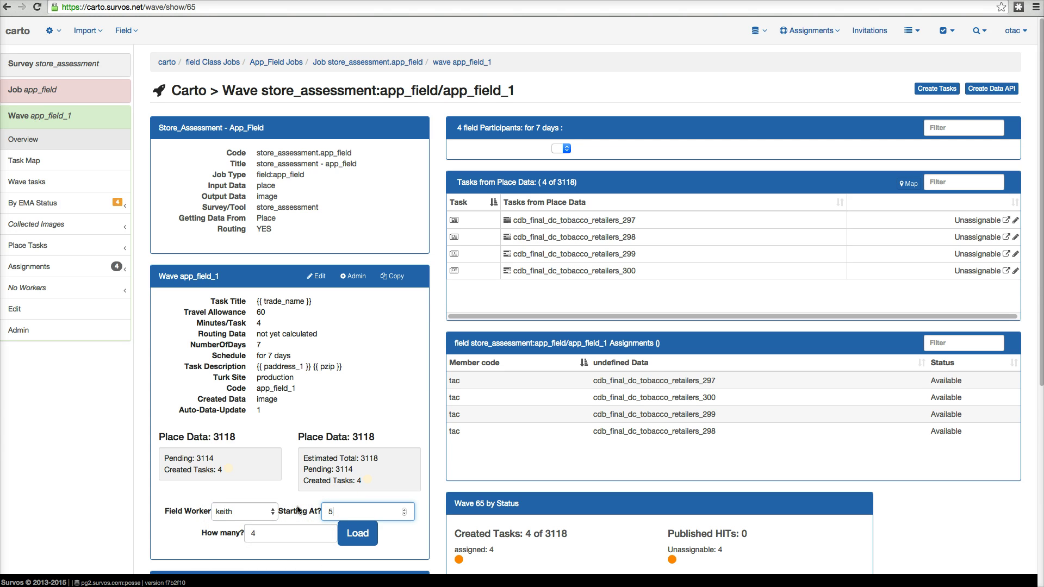
type("4")
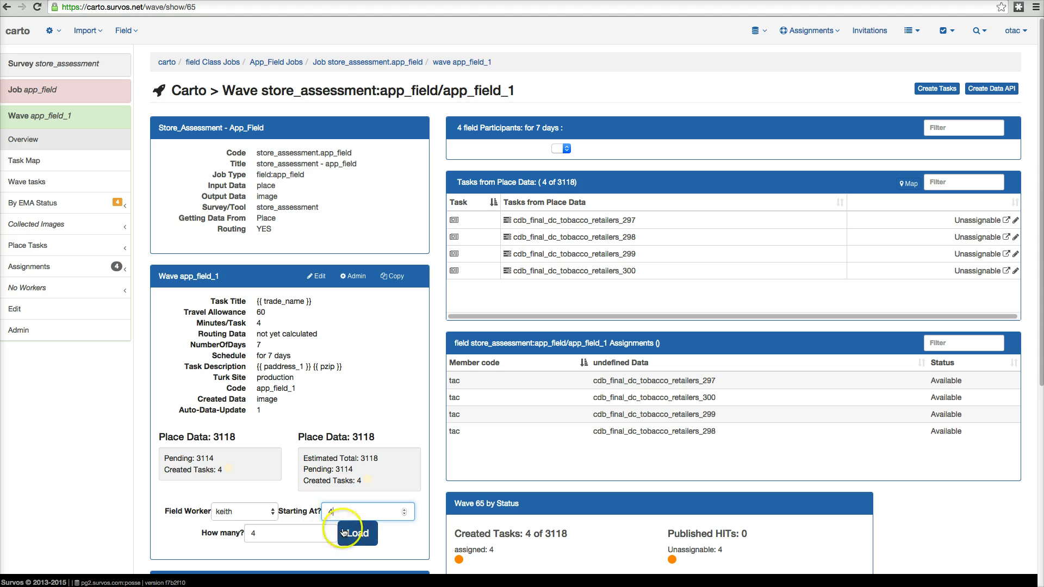
left_click(353, 533)
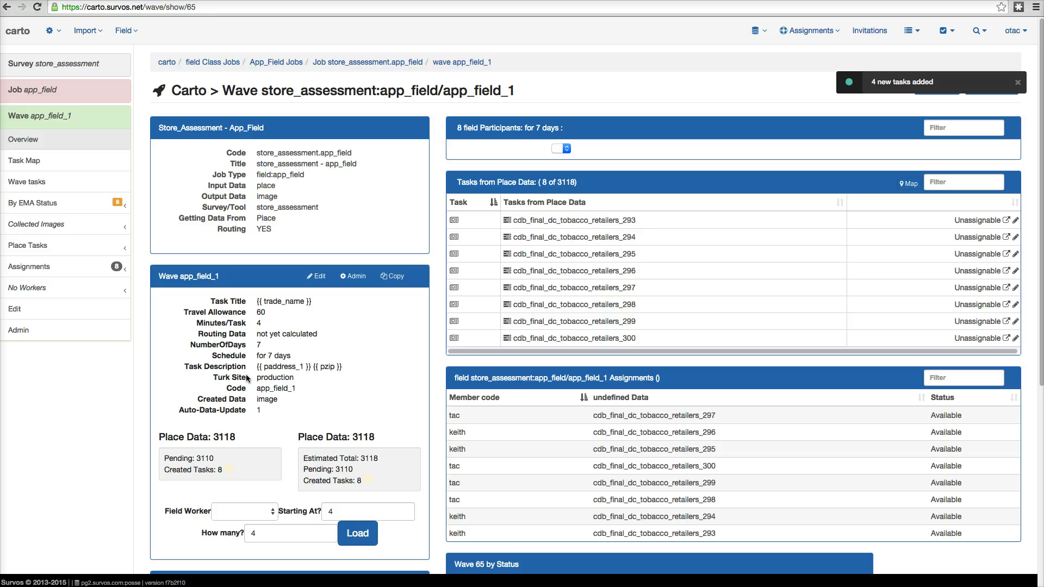
Step: Open the Field Enrollment profile of the first field candidate and review the assigned places
scroll(116, 420, "down", 2)
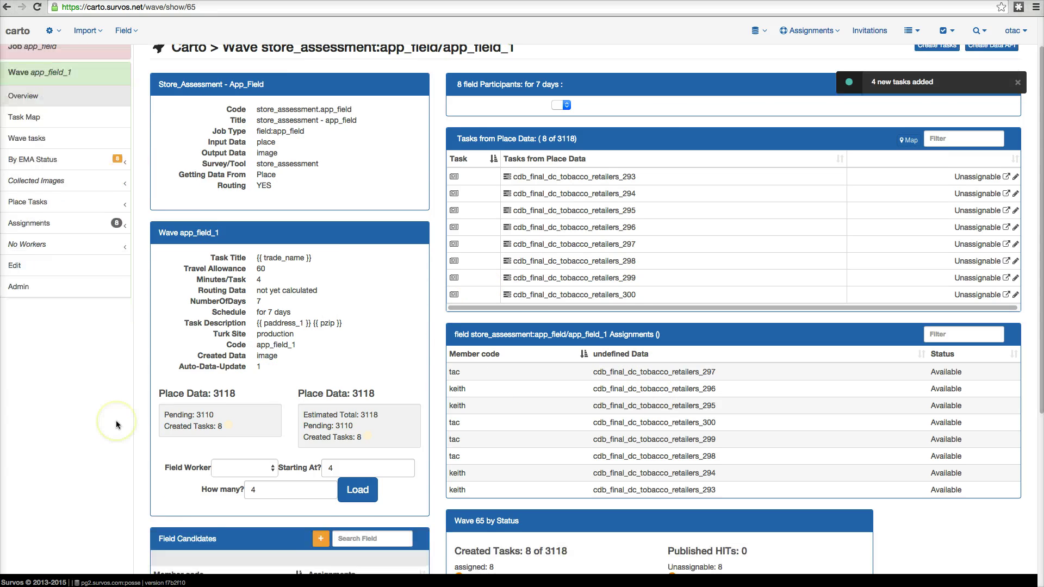
scroll(116, 420, "down", 5)
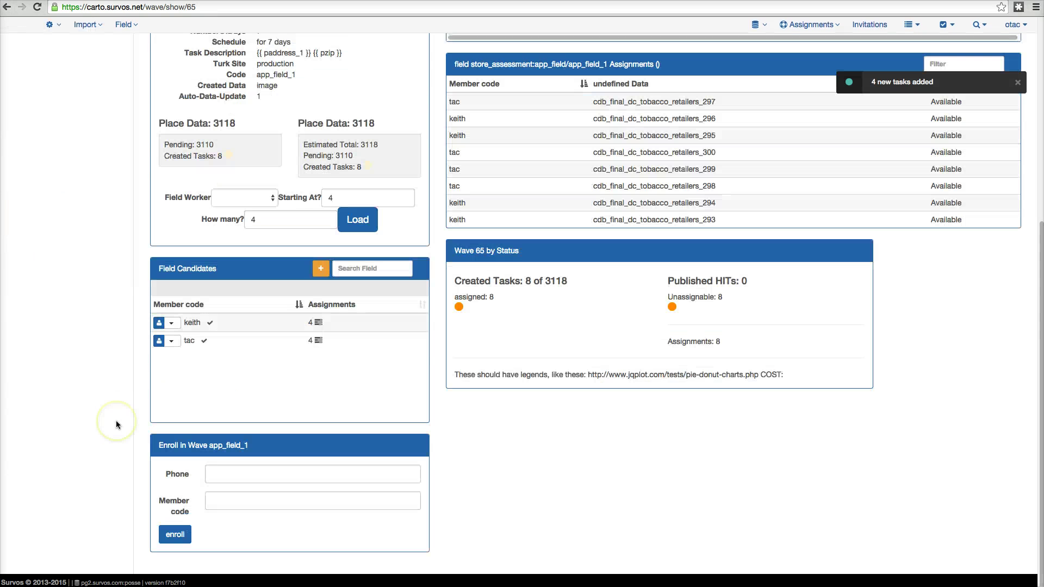
left_click(175, 326)
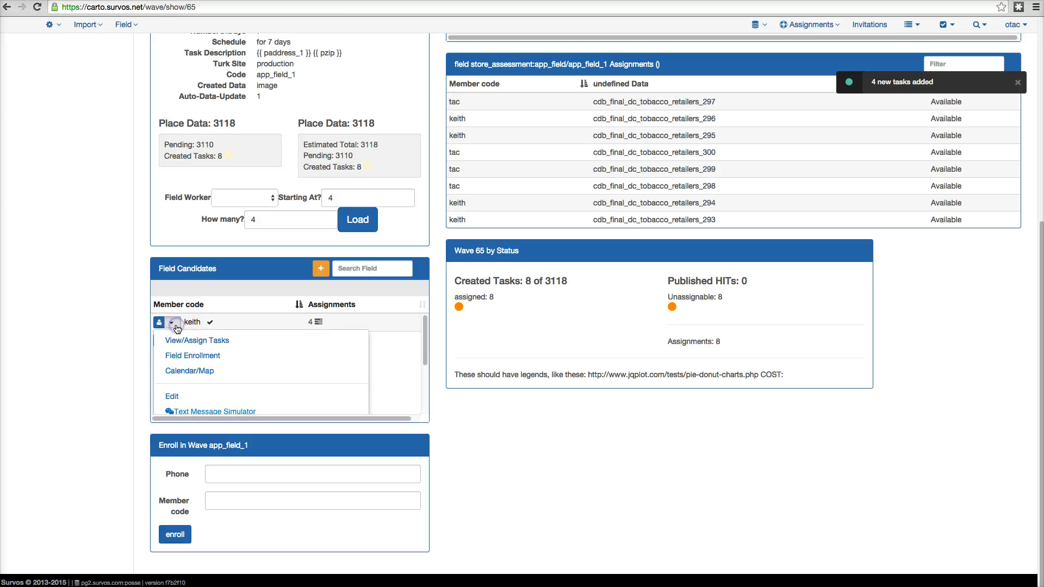
left_click(195, 355)
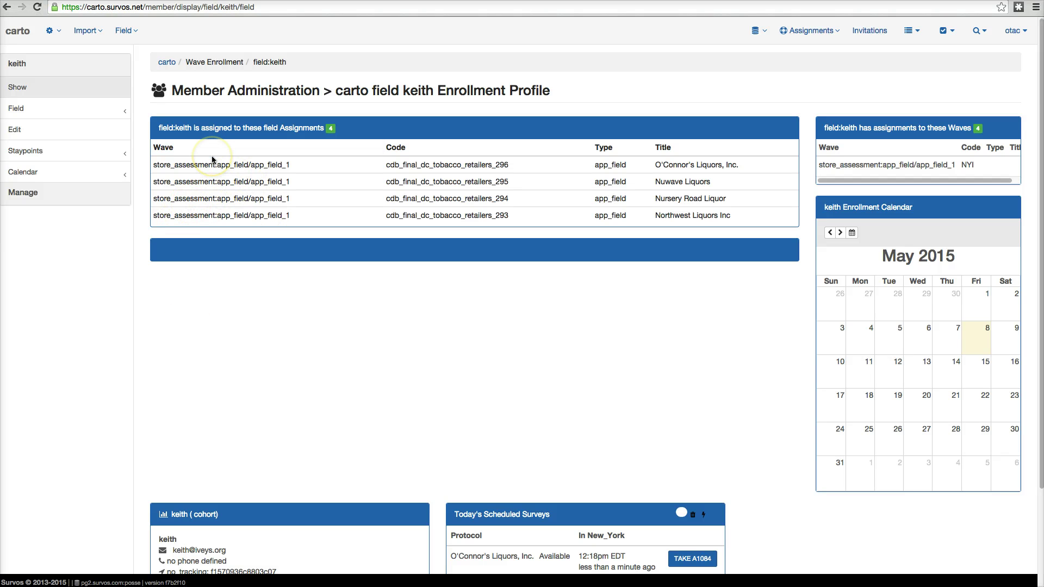
left_click(210, 175)
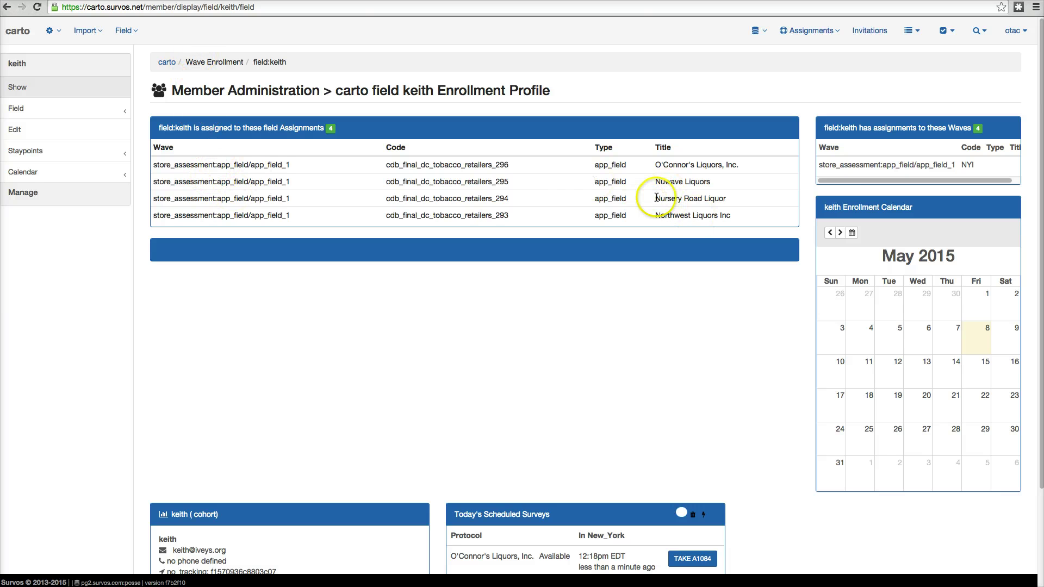
Step: Show this member's field assignments for wave store_assessment:app_field/app_field_1 and review the task list, map and scheduled surveys
left_click(57, 107)
left_click(80, 180)
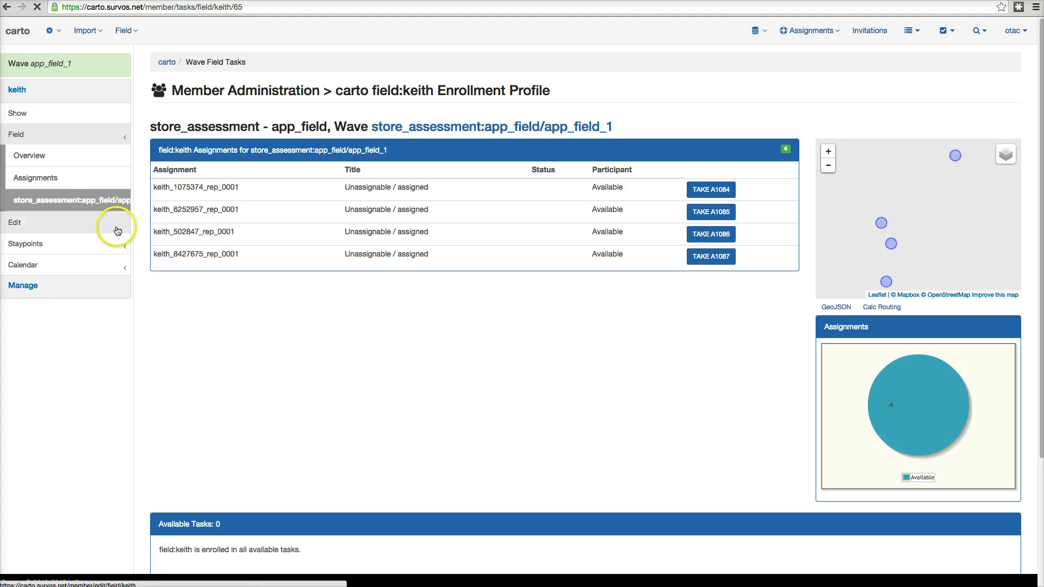
scroll(125, 261, "down", 3)
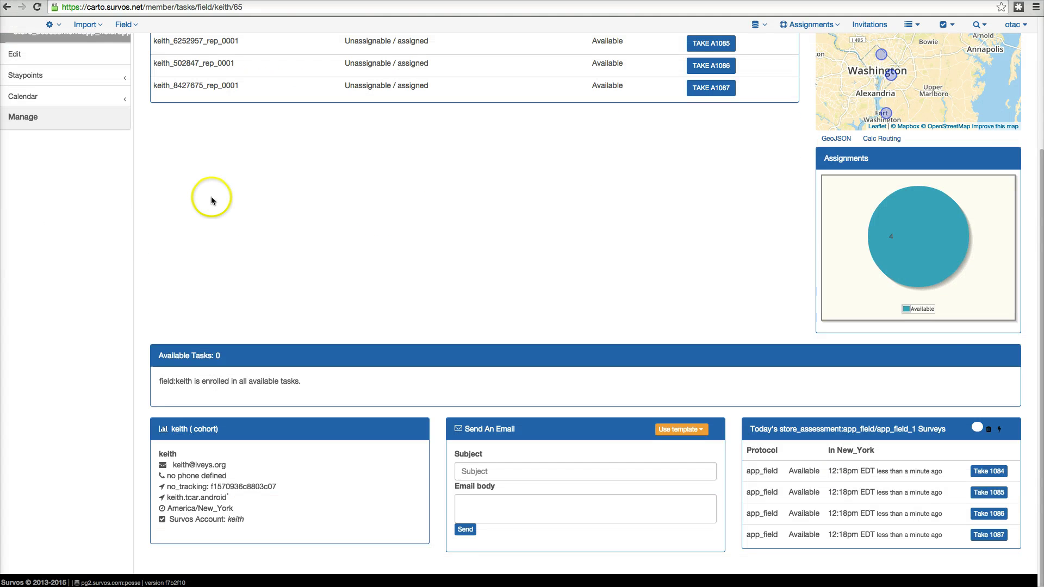
scroll(213, 212, "up", 1)
scroll(213, 212, "up", 3)
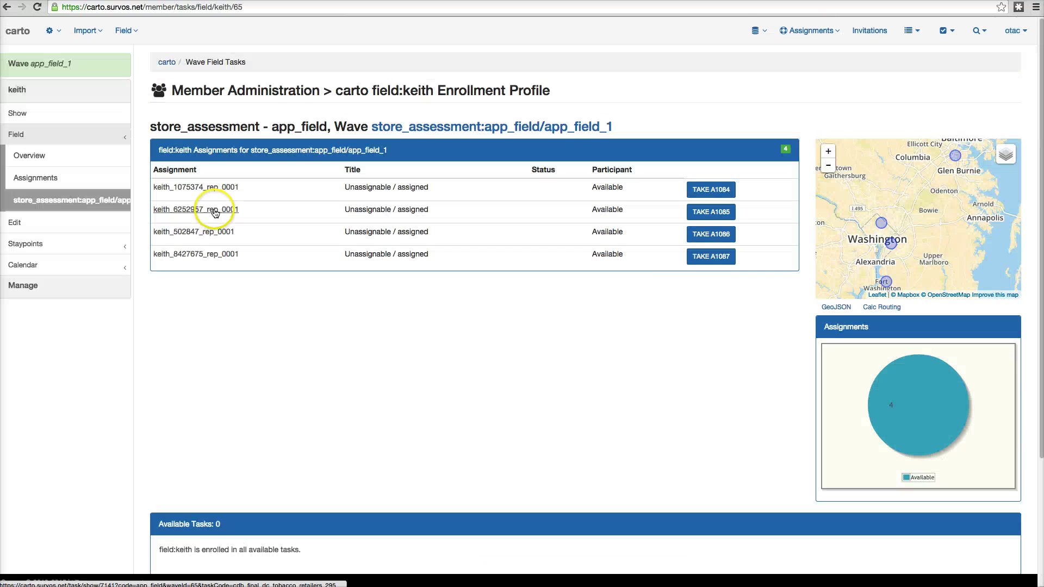